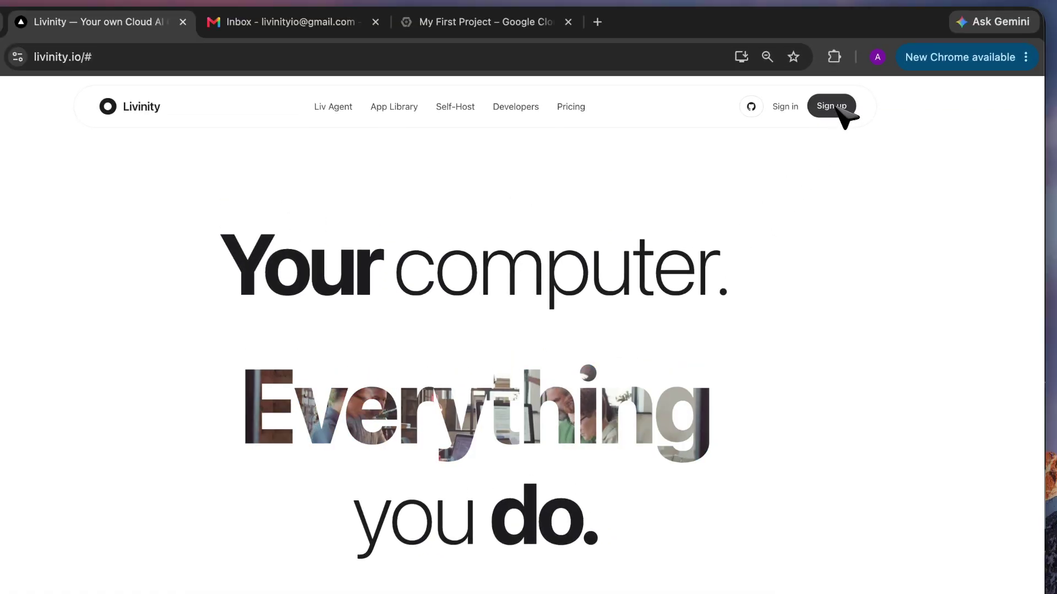
Sign up for a Livinity account with an email address and a matching password.
{"action": "left_click", "coordinate": [835, 109]}
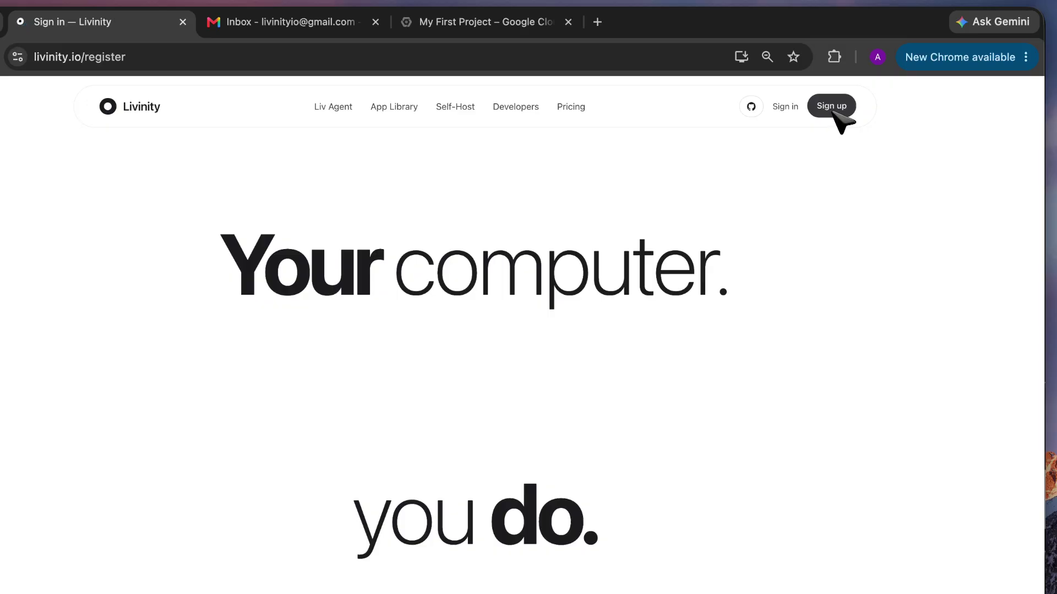
{"action": "left_click", "coordinate": [441, 438]}
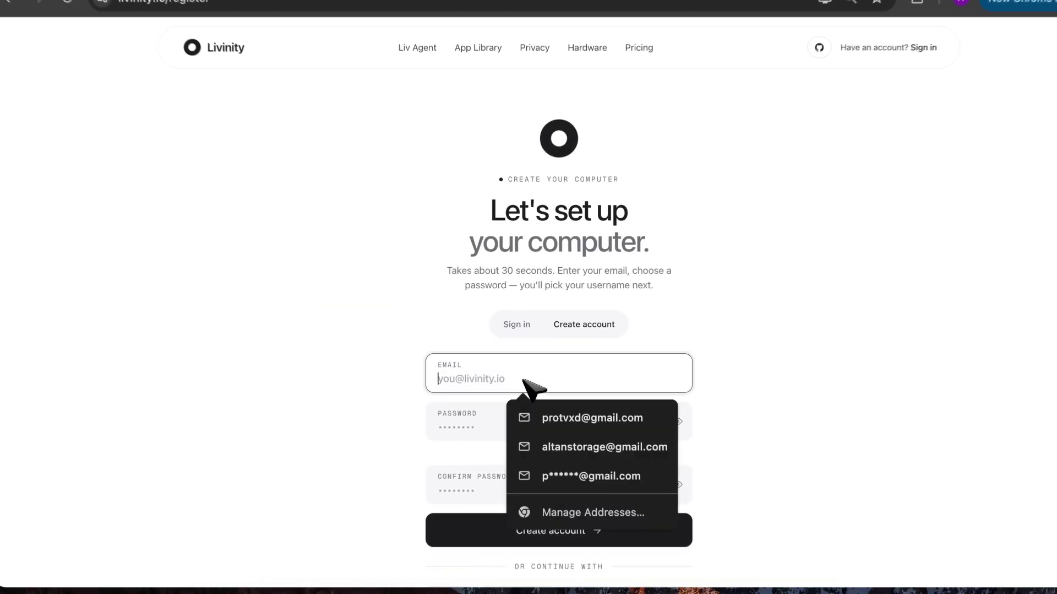
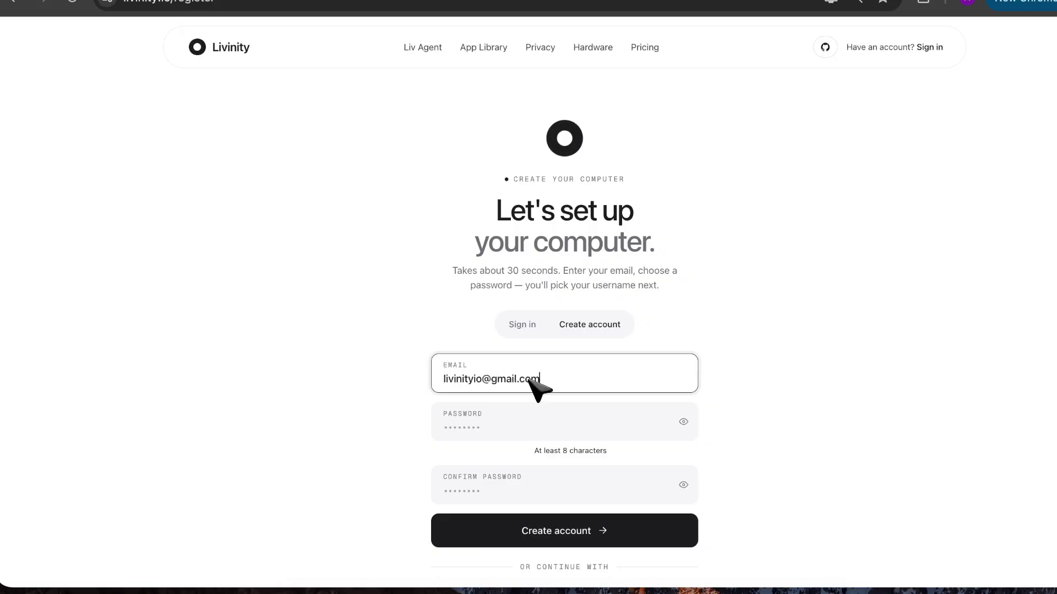
{"action": "left_click", "coordinate": [521, 431]}
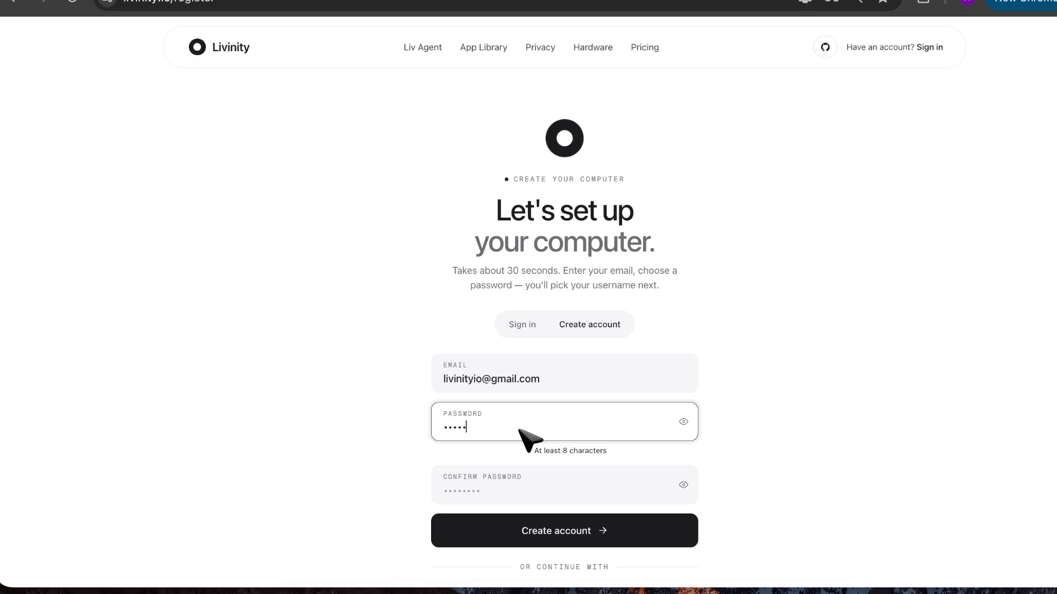
{"action": "type", "text": "*"}
{"action": "left_click", "coordinate": [524, 479]}
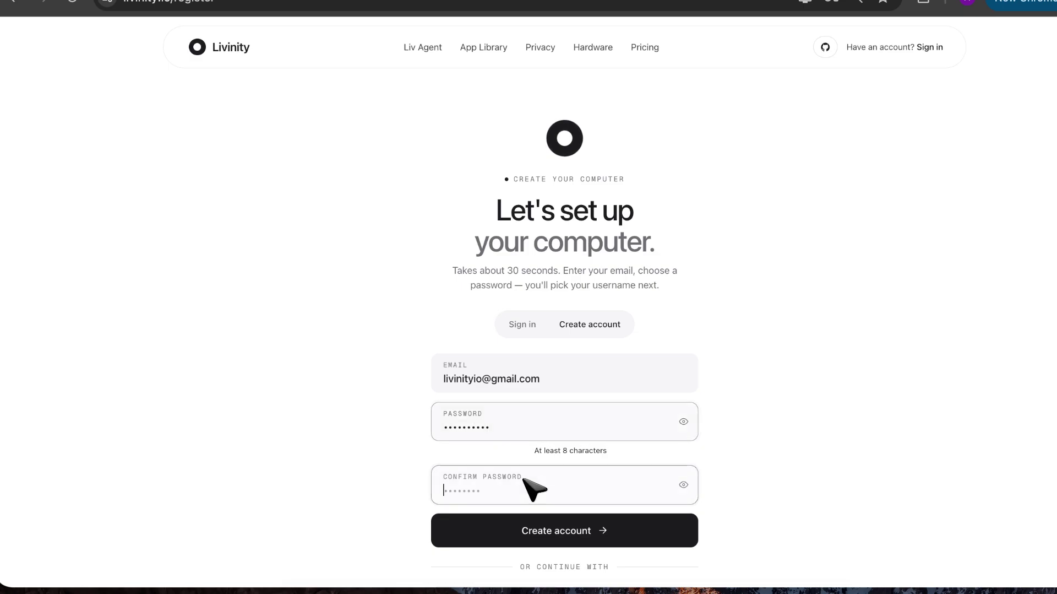
{"action": "type", "text": "*******"}
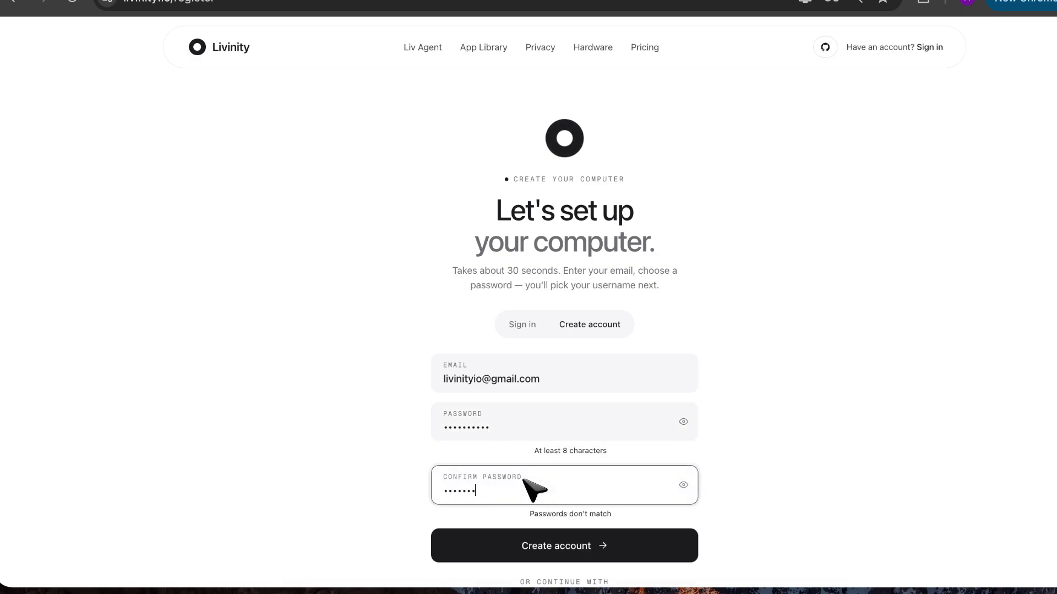
{"action": "type", "text": "***"}
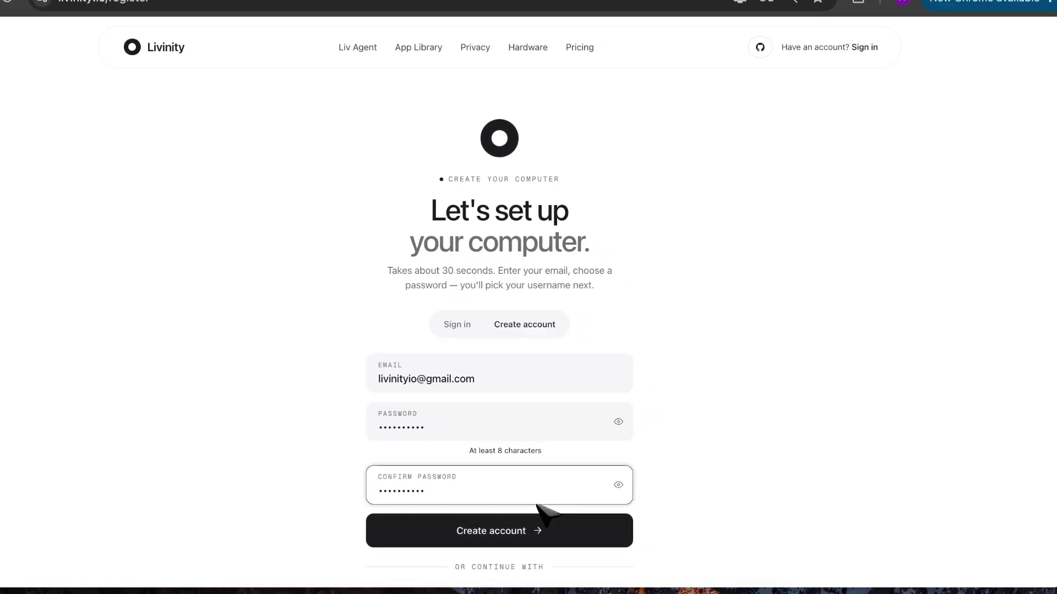
{"action": "left_click", "coordinate": [521, 532]}
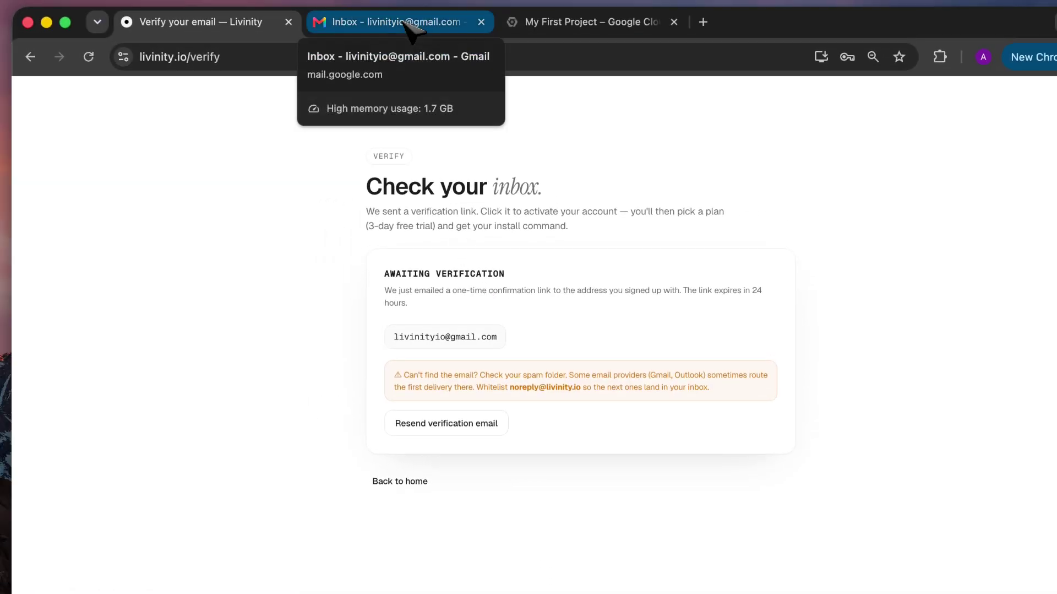
Open the 'Verify your Livinity account' email in Gmail and follow its Verify Email link.
{"action": "left_click", "coordinate": [410, 25]}
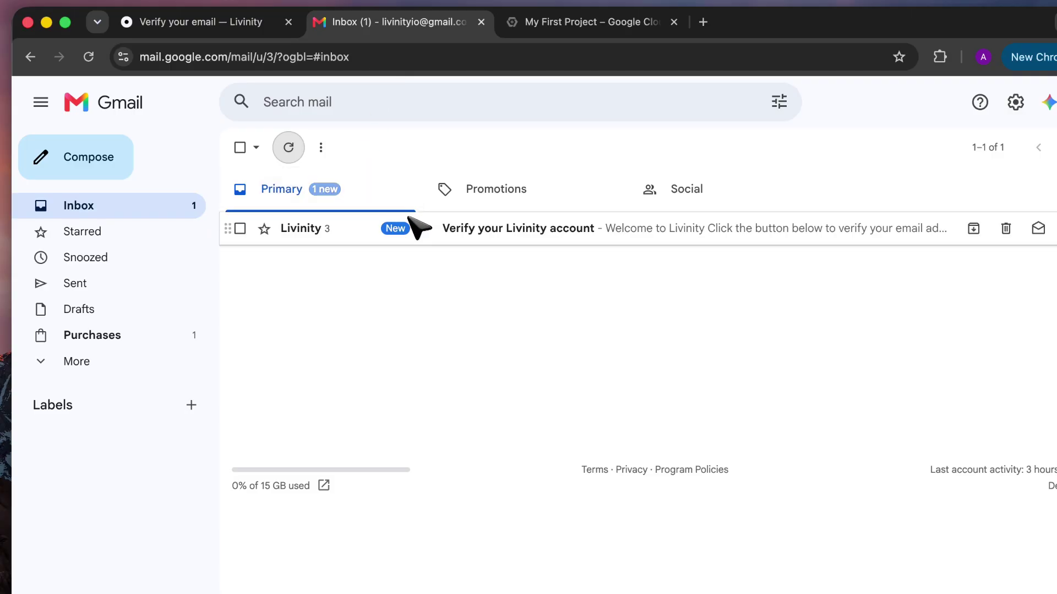
{"action": "left_click", "coordinate": [414, 228]}
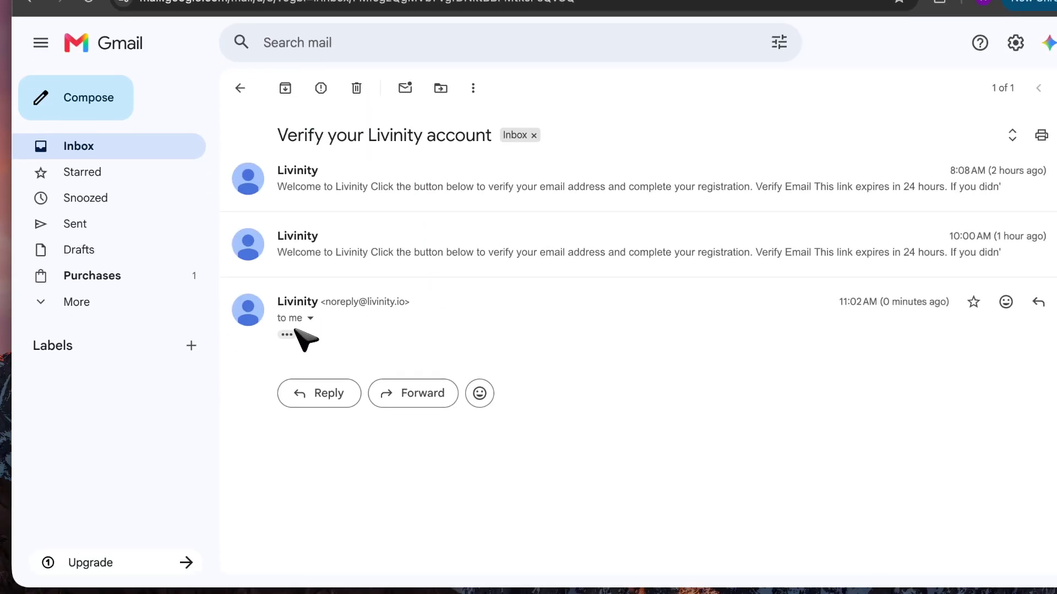
{"action": "left_click", "coordinate": [287, 394]}
{"action": "scroll", "coordinate": [352, 360], "scroll_direction": "down", "scroll_amount": 2}
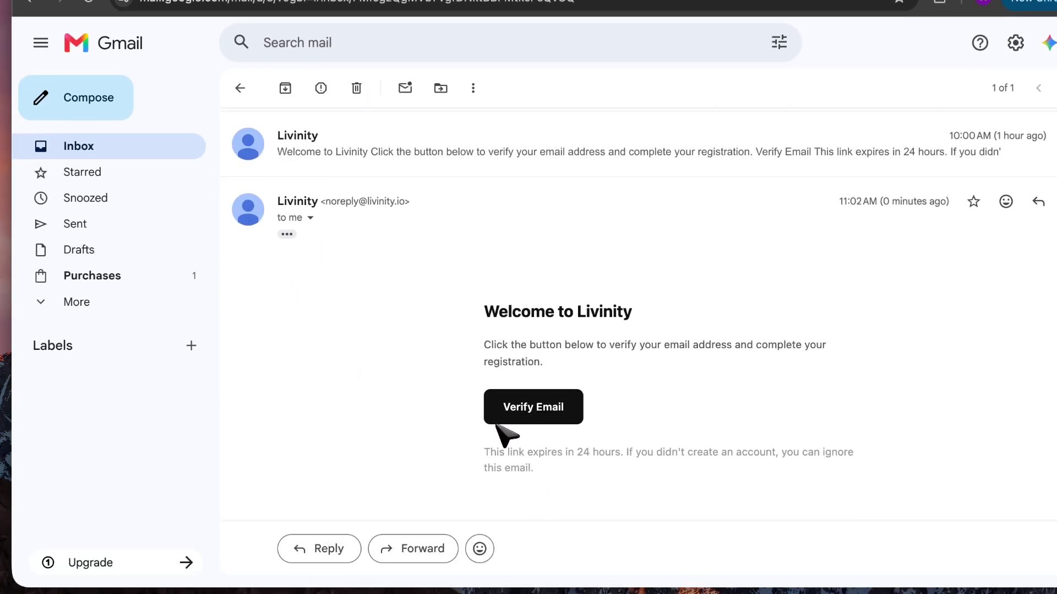
{"action": "left_click", "coordinate": [533, 408]}
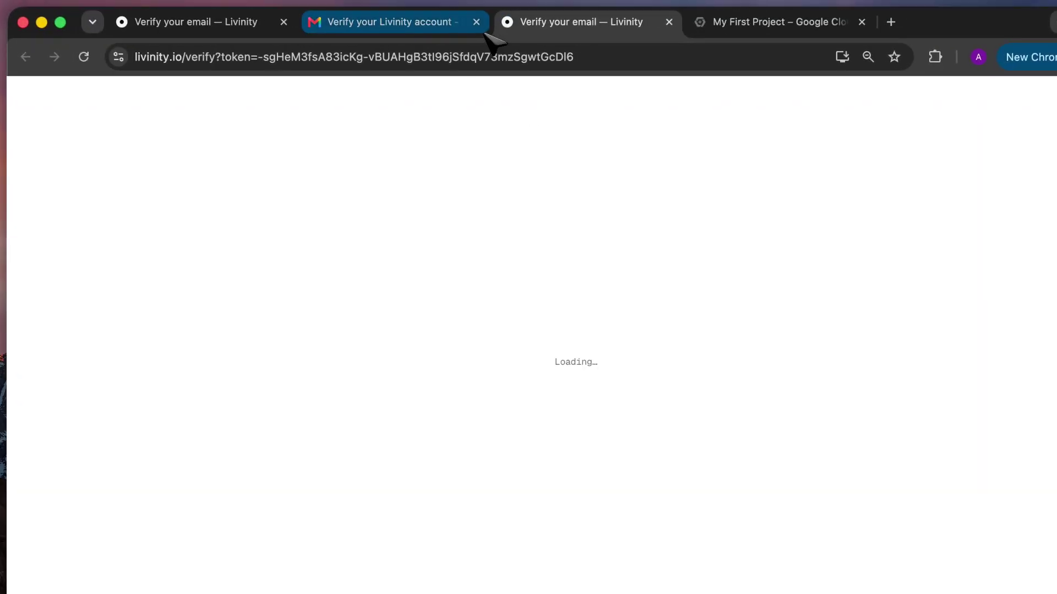
Close the Gmail and old verification tabs, then claim the username livinitytest.
{"action": "left_click", "coordinate": [478, 24]}
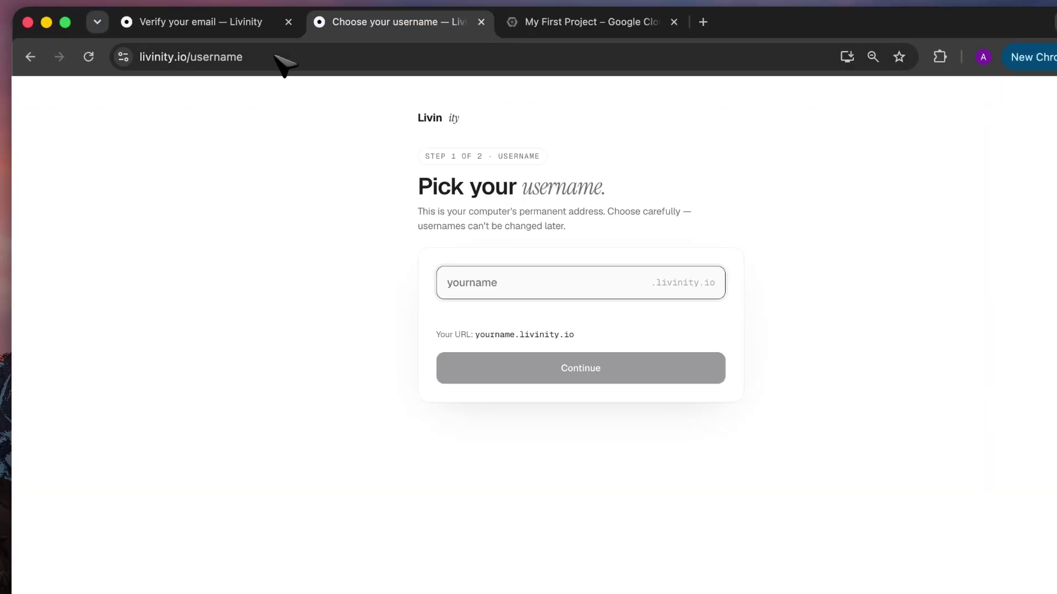
{"action": "left_click", "coordinate": [252, 22]}
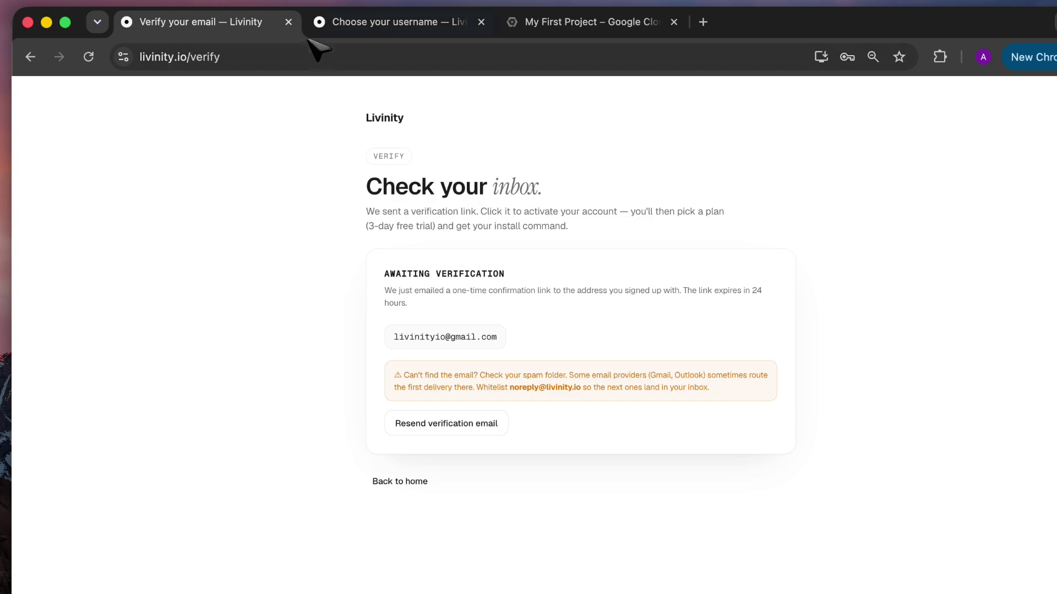
{"action": "left_click", "coordinate": [288, 22]}
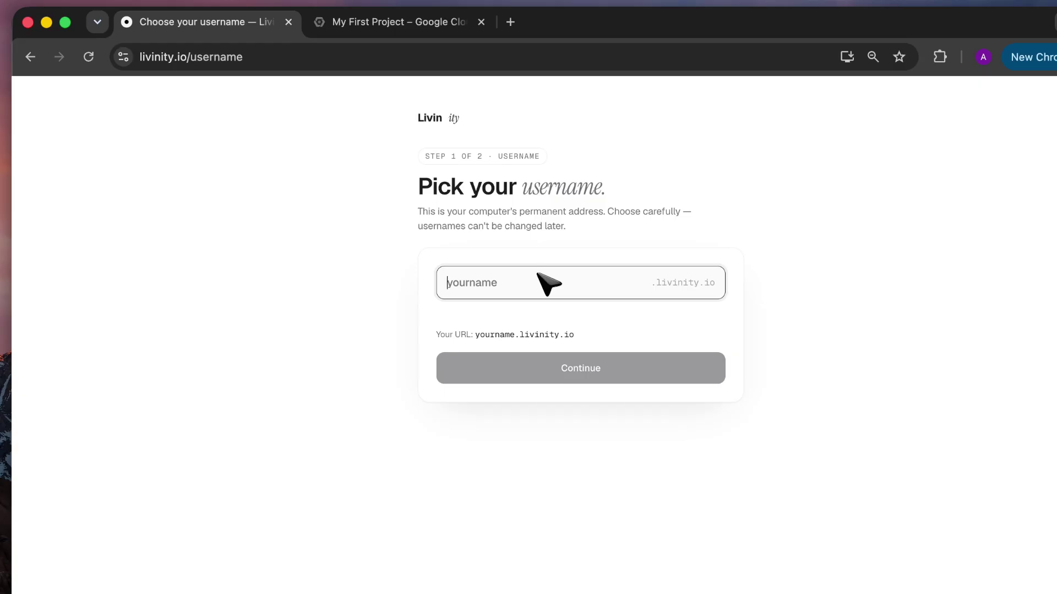
{"action": "type", "text": "livinit"}
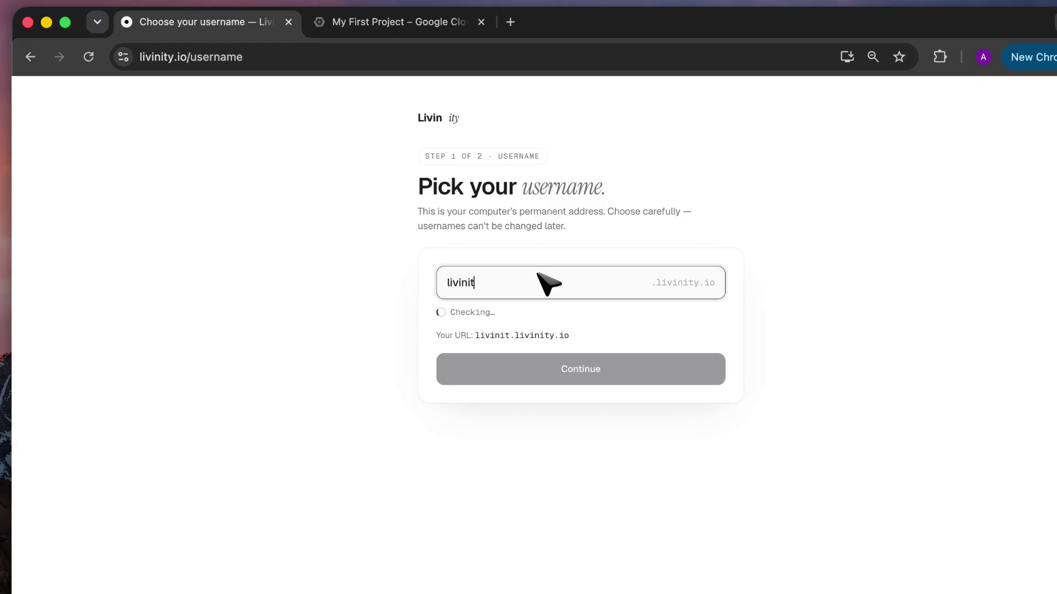
{"action": "type", "text": "ytest"}
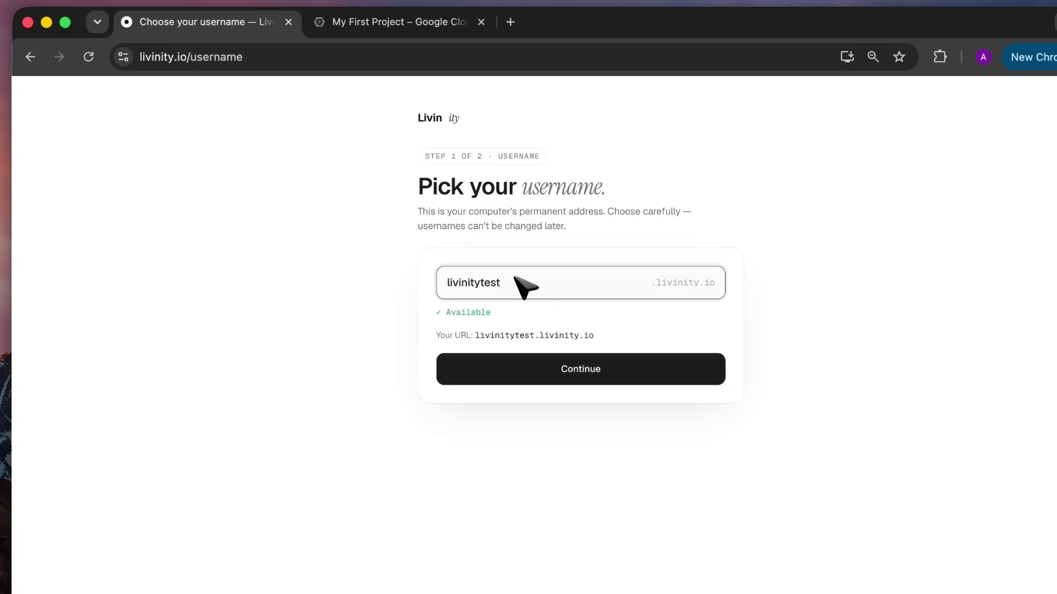
{"action": "left_click", "coordinate": [561, 376]}
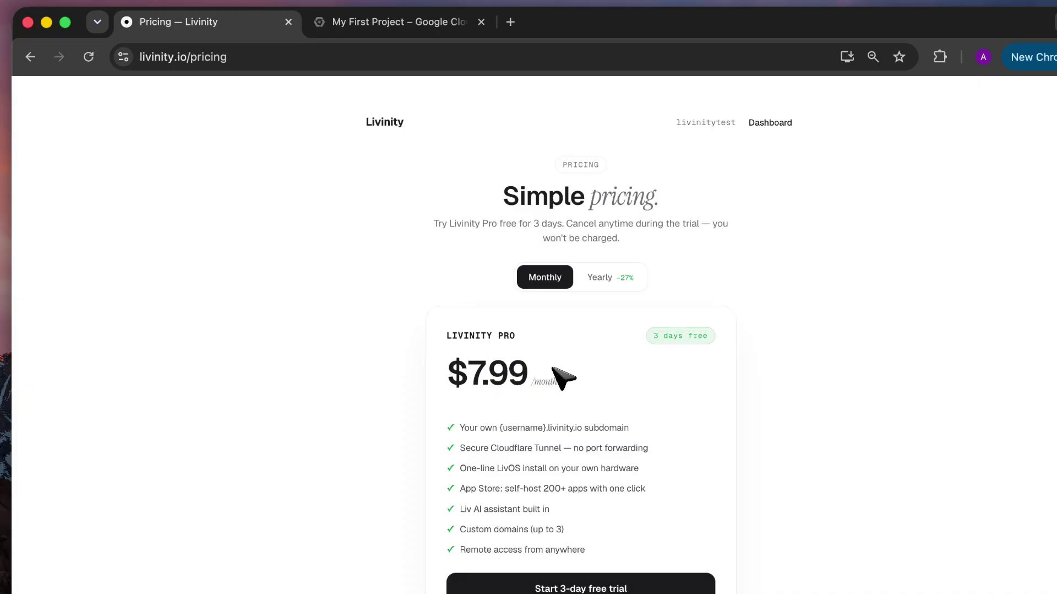
Start the 3-day free trial of the $7.99/month Livinity Pro plan.
{"action": "scroll", "coordinate": [562, 377], "scroll_direction": "down", "scroll_amount": 2}
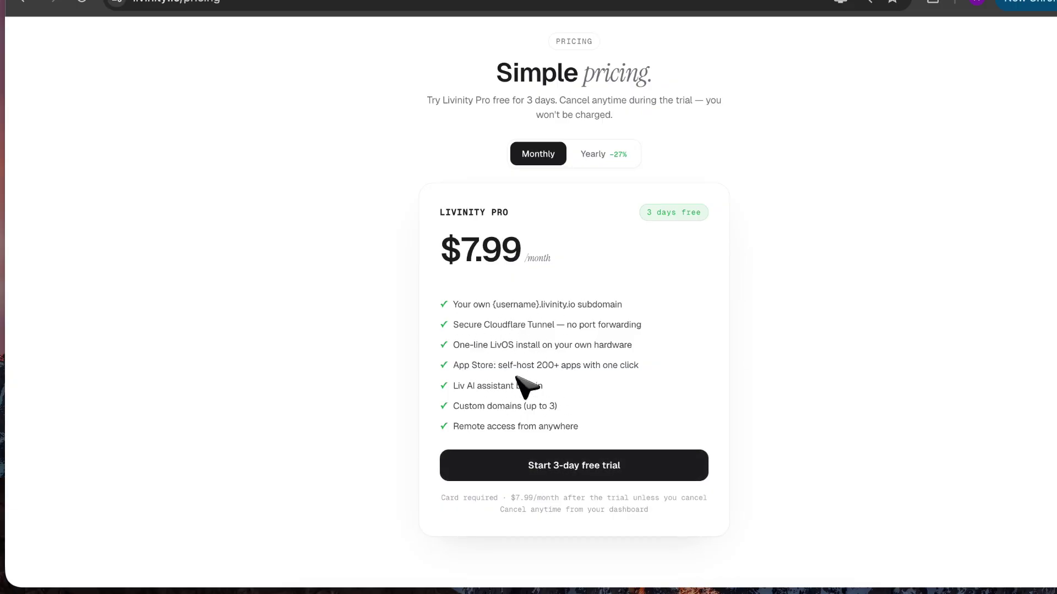
{"action": "left_click", "coordinate": [503, 470]}
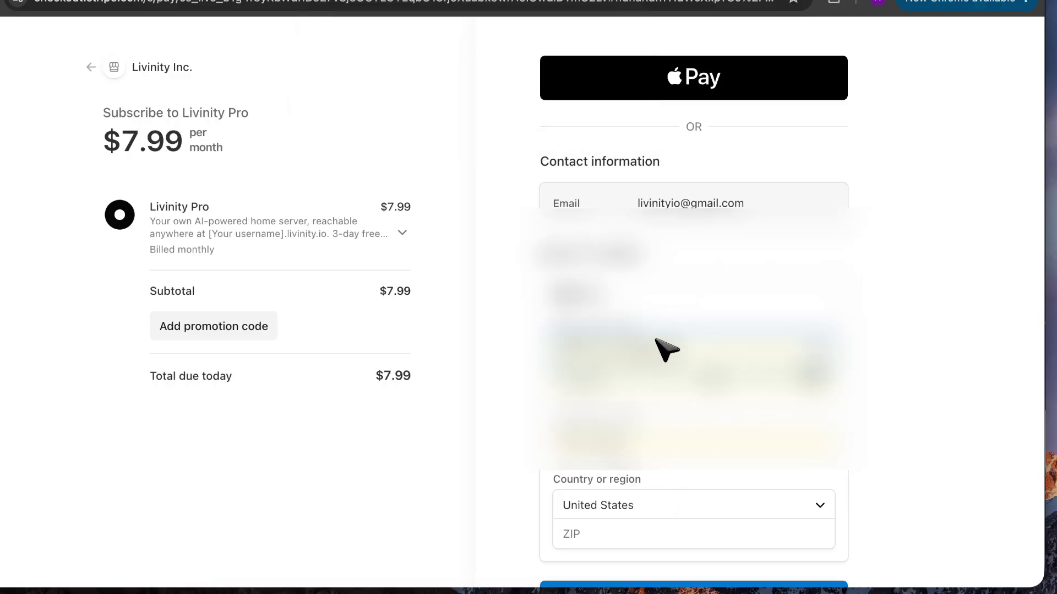
Fill in the card details and billing ZIP code on the Stripe Checkout form.
{"action": "scroll", "coordinate": [668, 349], "scroll_direction": "down", "scroll_amount": 3}
{"action": "left_click", "coordinate": [632, 406]}
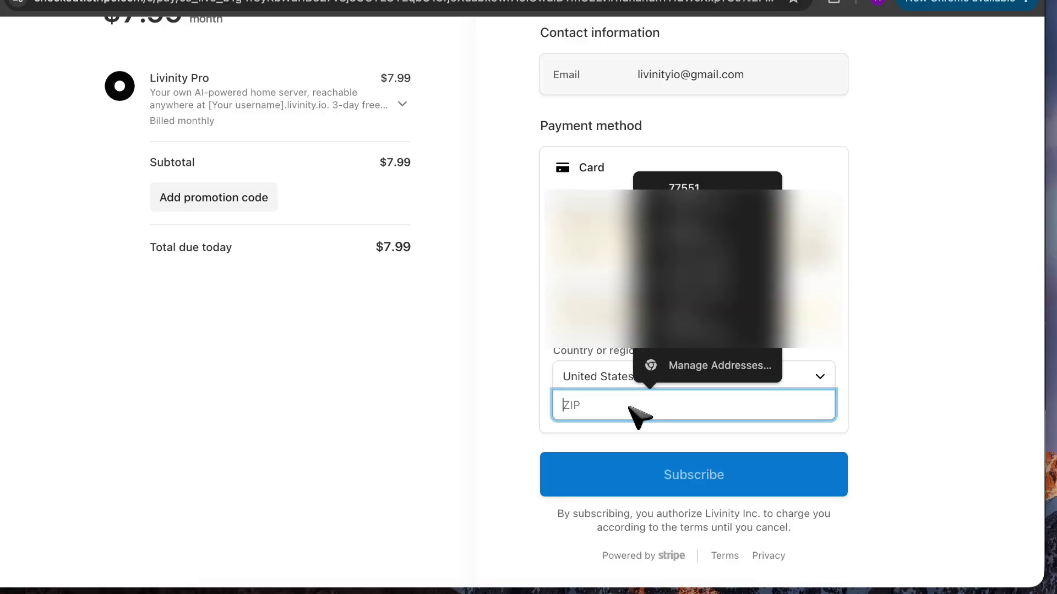
{"action": "type", "text": "94112"}
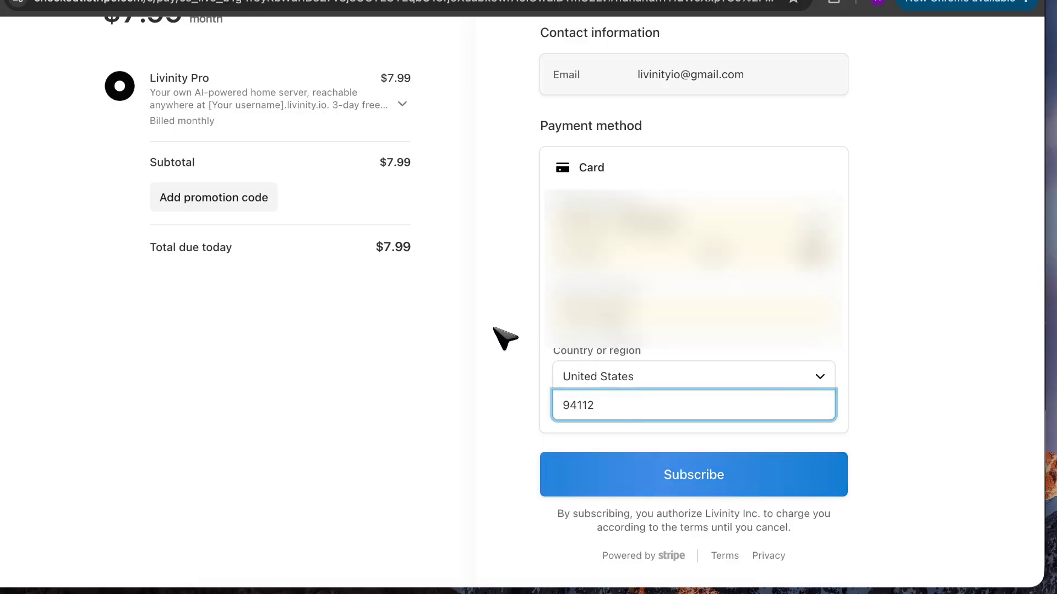
{"action": "scroll", "coordinate": [479, 330], "scroll_direction": "up", "scroll_amount": 3}
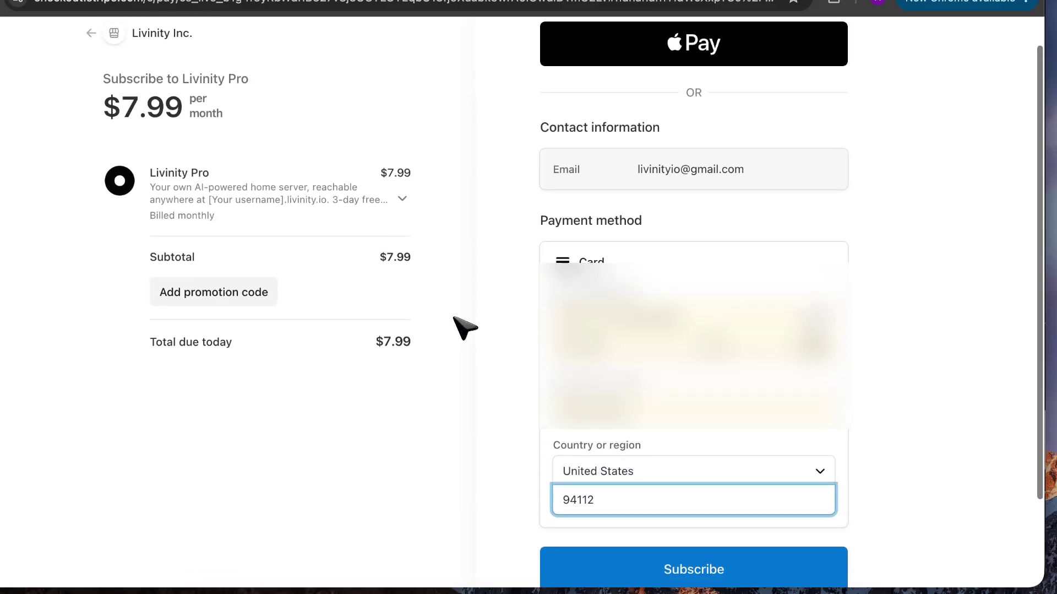
Subscribe to Livinity Pro to get the LivOS install command, then switch to Google Cloud.
{"action": "left_click", "coordinate": [605, 559]}
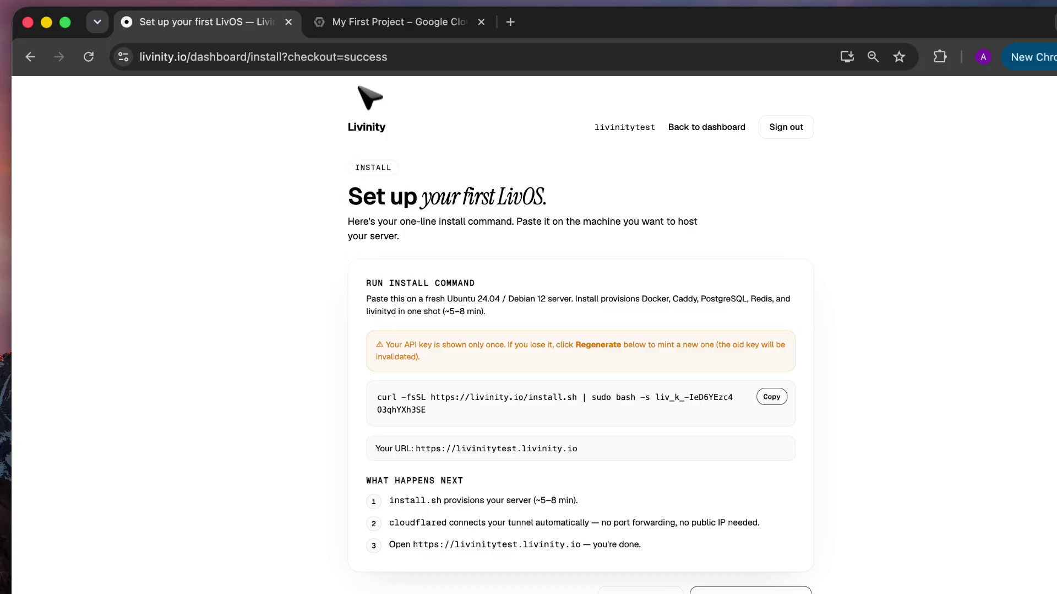
{"action": "left_click", "coordinate": [375, 25]}
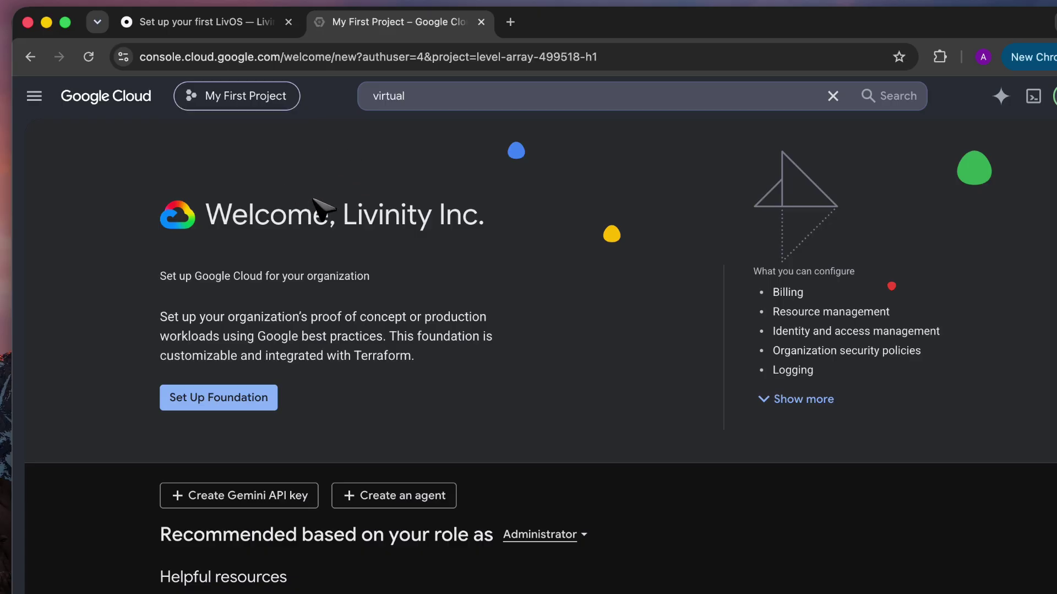
Search the console for 'virtual' and open the Compute Engine VM instances page.
{"action": "left_click", "coordinate": [451, 103]}
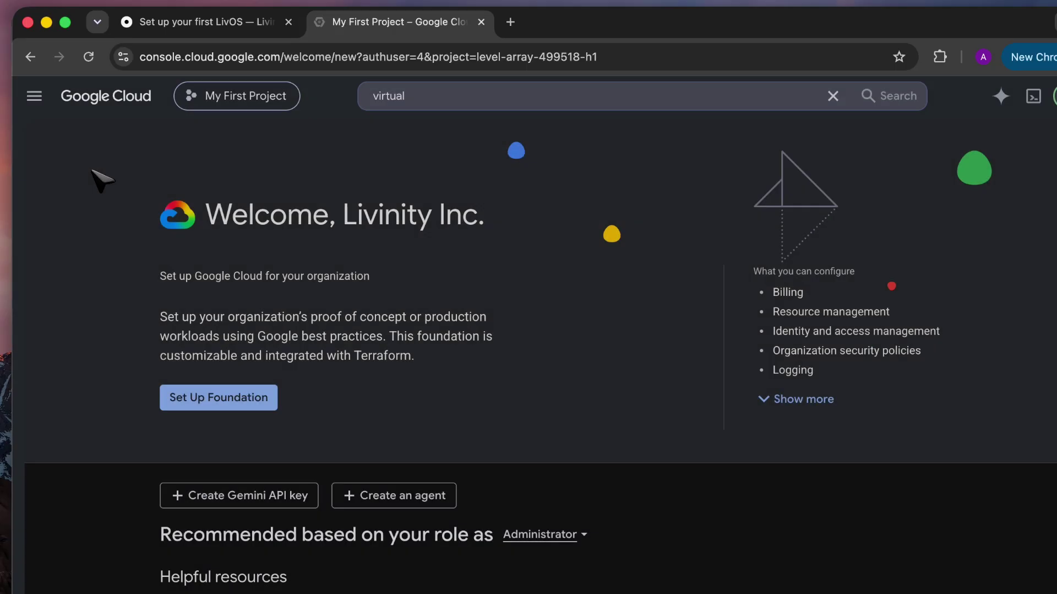
{"action": "left_click", "coordinate": [98, 174]}
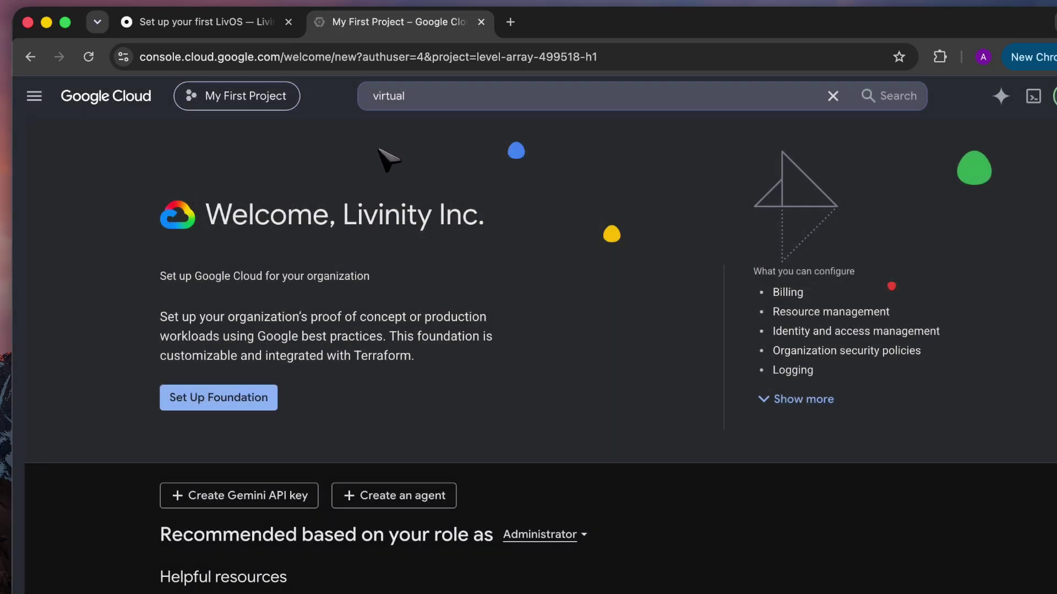
{"action": "left_click", "coordinate": [465, 99]}
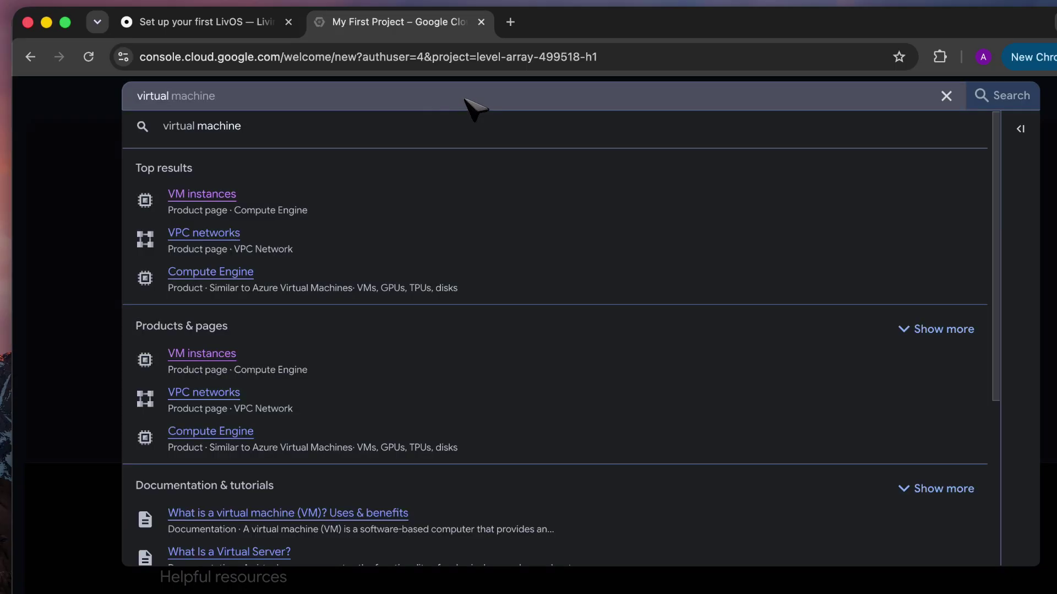
{"action": "key", "text": "BackSpace"}
{"action": "key", "text": "BackSpace"}
{"action": "key", "text": "BackSpace"}
{"action": "key", "text": "BackSpace"}
{"action": "key", "text": "BackSpace"}
{"action": "key", "text": "BackSpace"}
{"action": "key", "text": "BackSpace"}
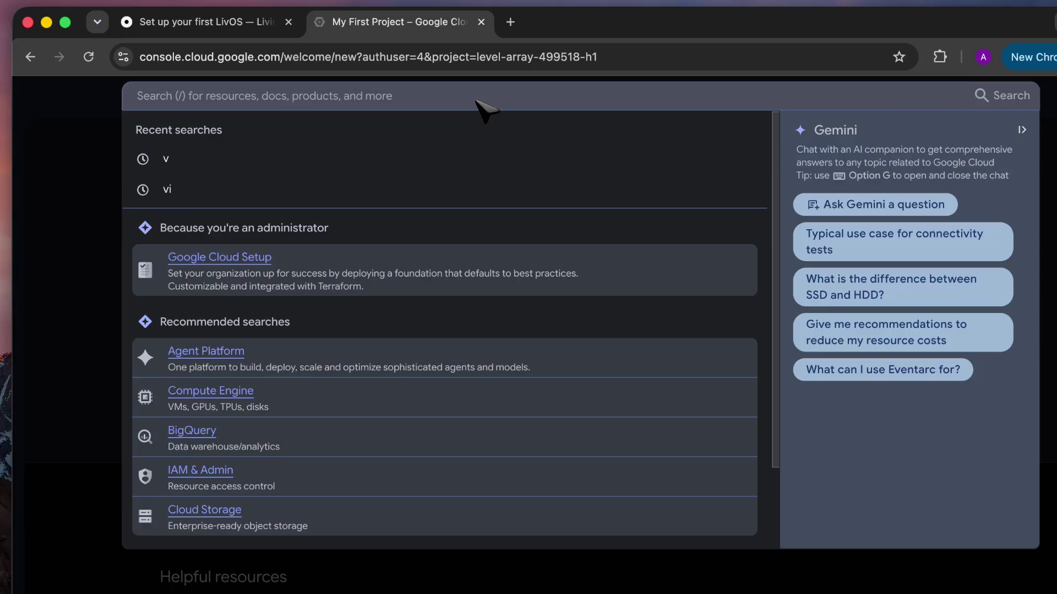
{"action": "type", "text": "vi"}
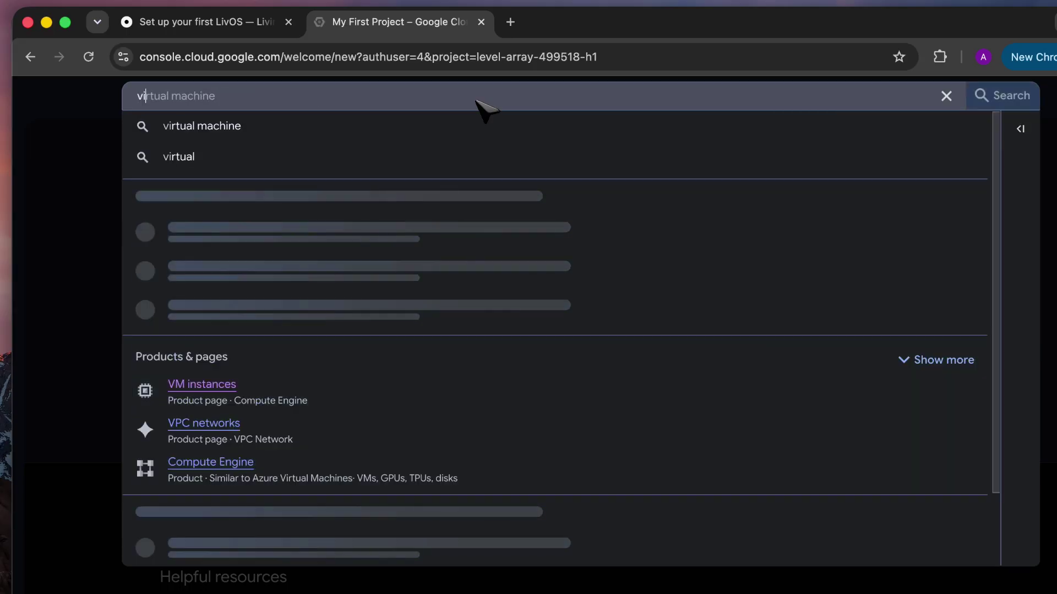
{"action": "type", "text": "rtual"}
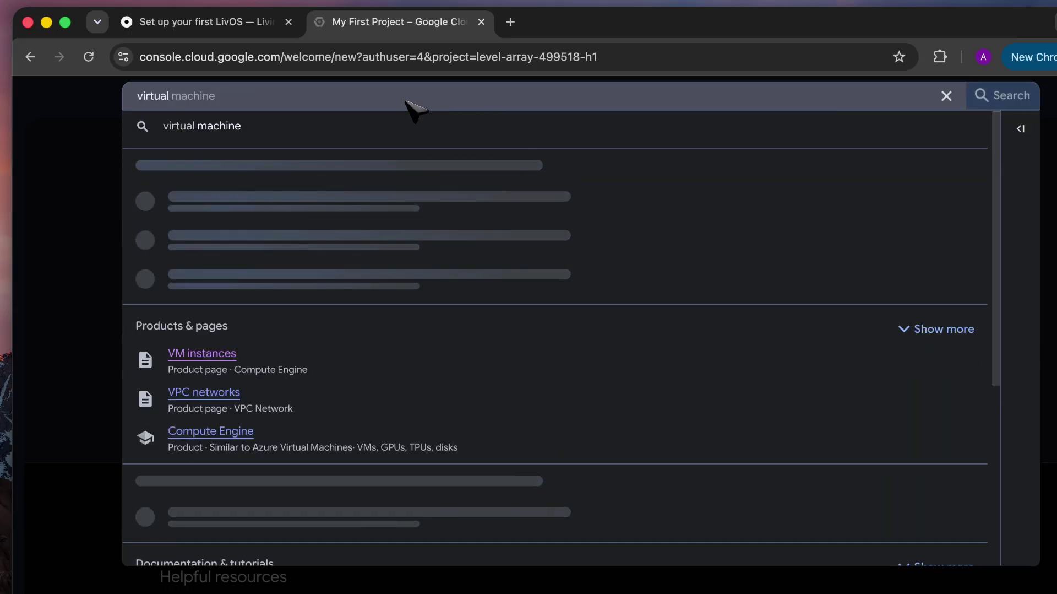
{"action": "left_click", "coordinate": [206, 358]}
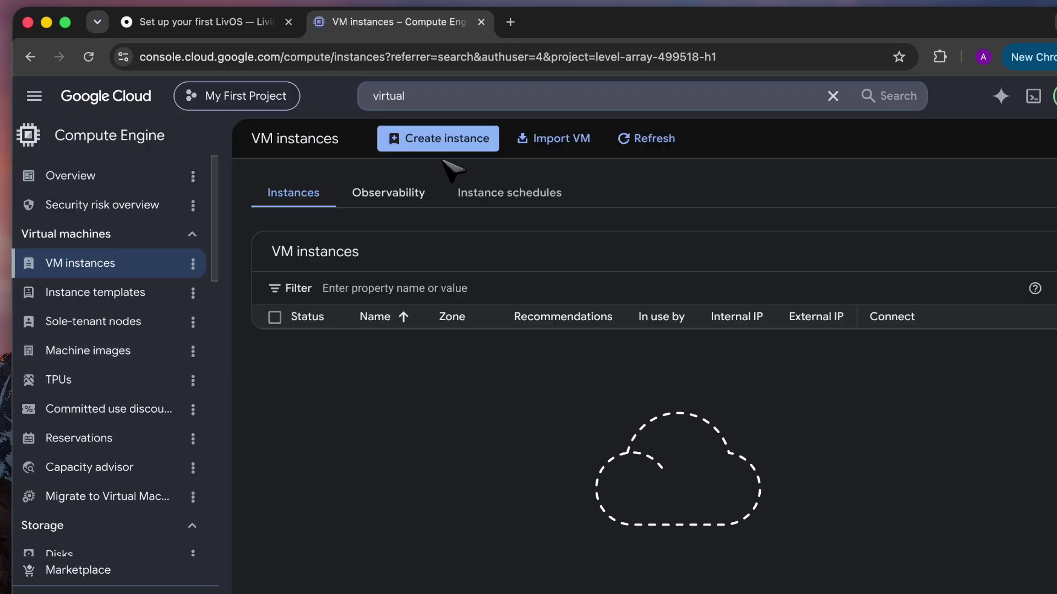
Start a new VM instance and name it livinitytest.
{"action": "left_click", "coordinate": [441, 145]}
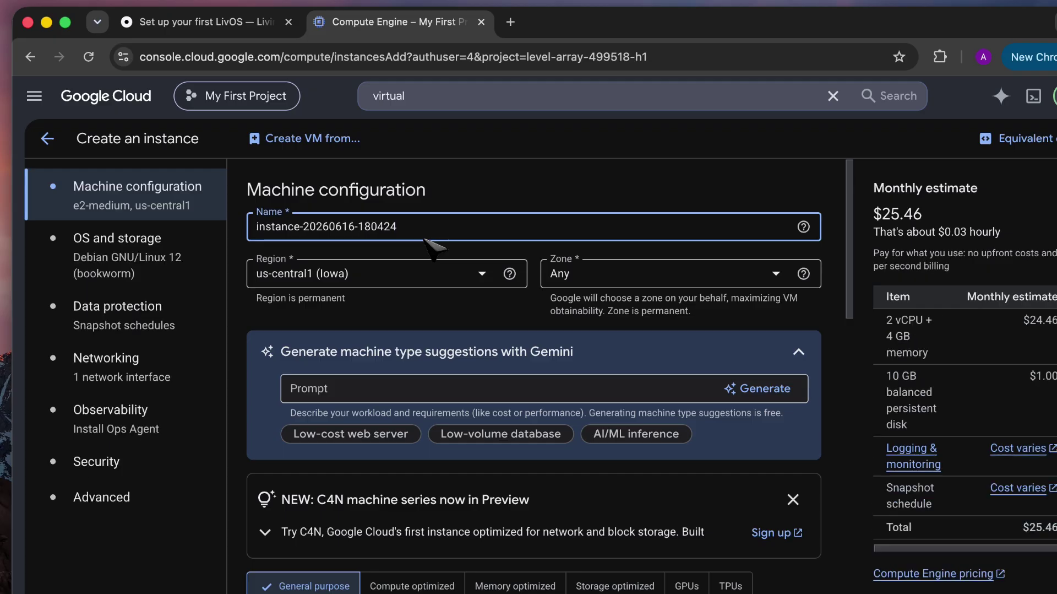
{"action": "key", "text": "super+a"}
{"action": "key", "text": "BackSpace"}
{"action": "type", "text": "livi"}
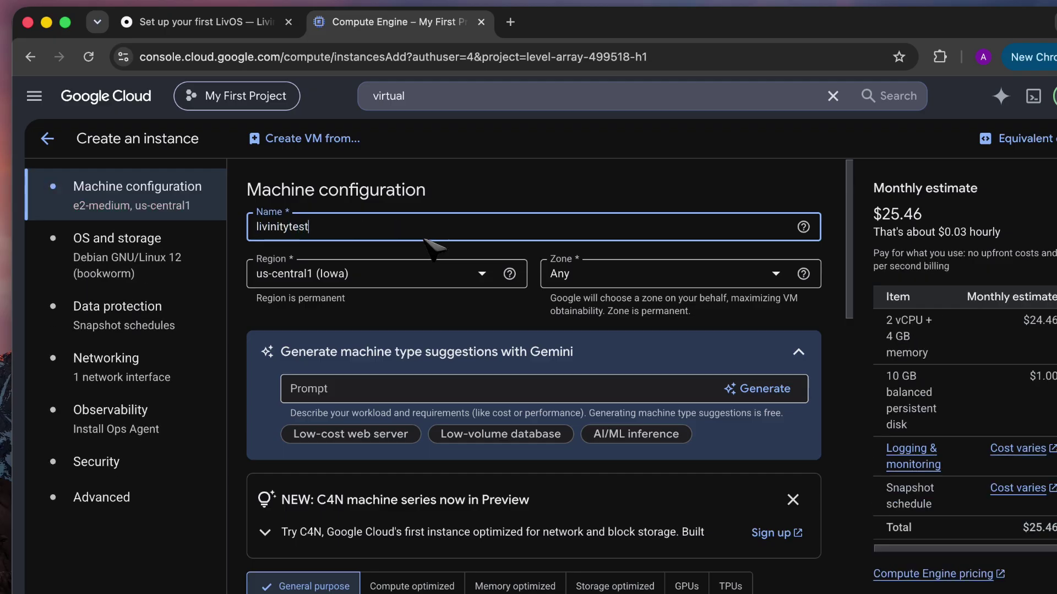
Set the region to us-west2 (Los Angeles) and review the machine settings.
{"action": "left_click", "coordinate": [420, 274]}
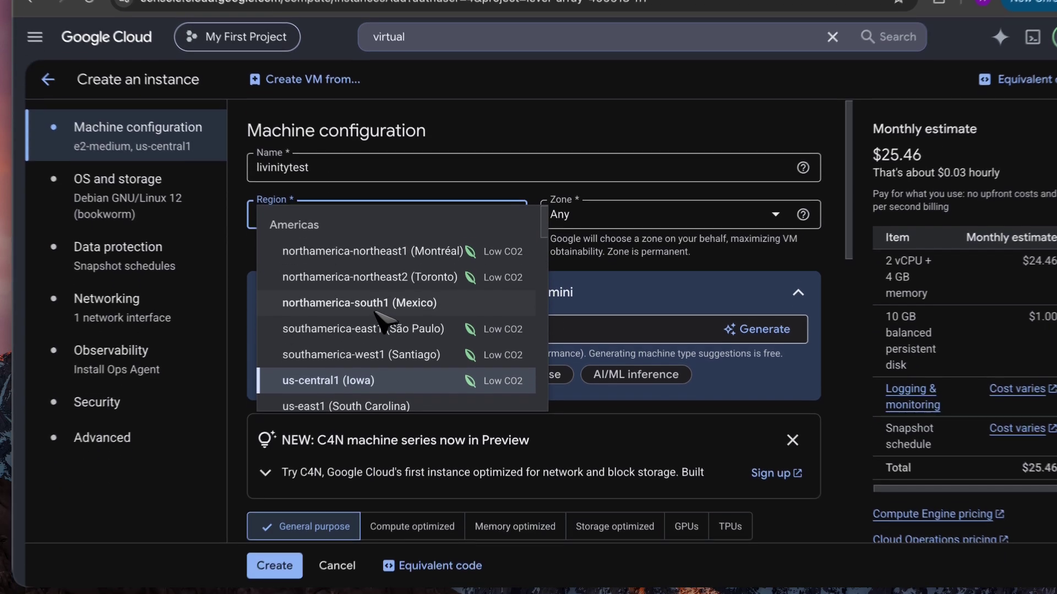
{"action": "scroll", "coordinate": [374, 373], "scroll_direction": "down", "scroll_amount": 3}
{"action": "scroll", "coordinate": [385, 317], "scroll_direction": "down", "scroll_amount": 3}
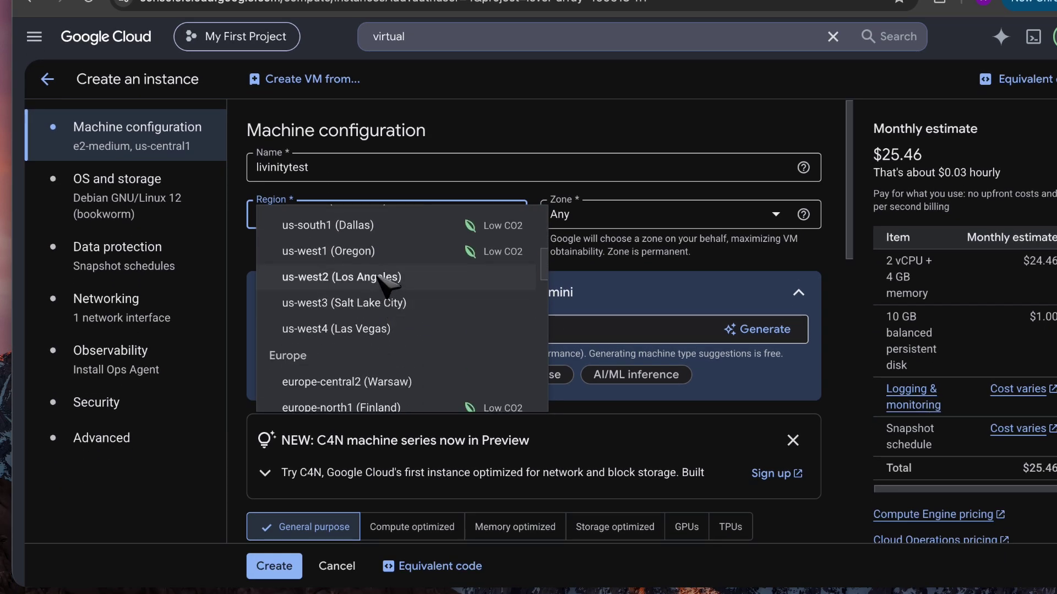
{"action": "left_click", "coordinate": [392, 281]}
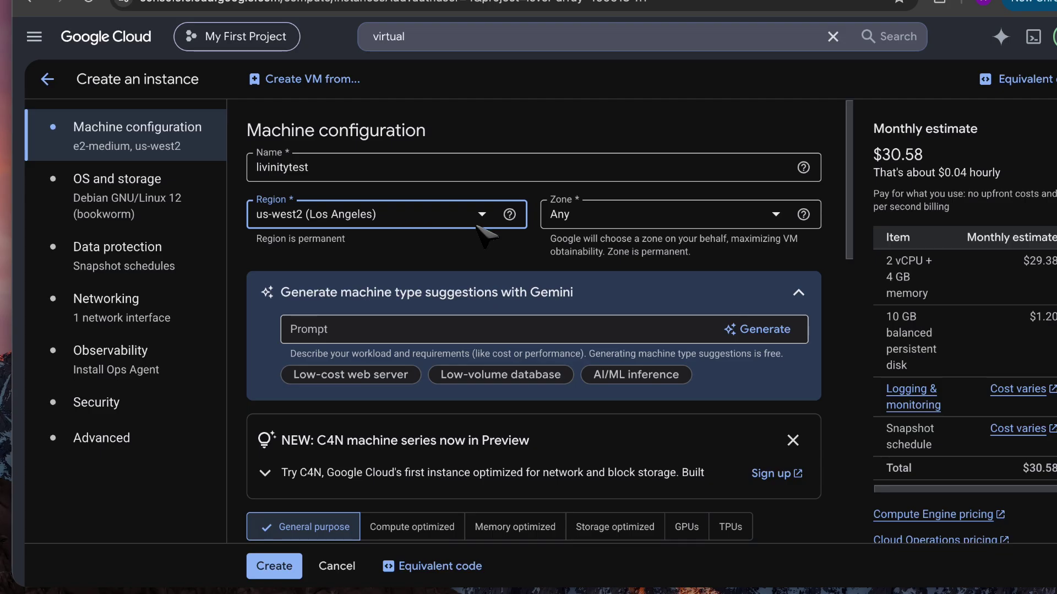
{"action": "scroll", "coordinate": [479, 303], "scroll_direction": "down", "scroll_amount": 6}
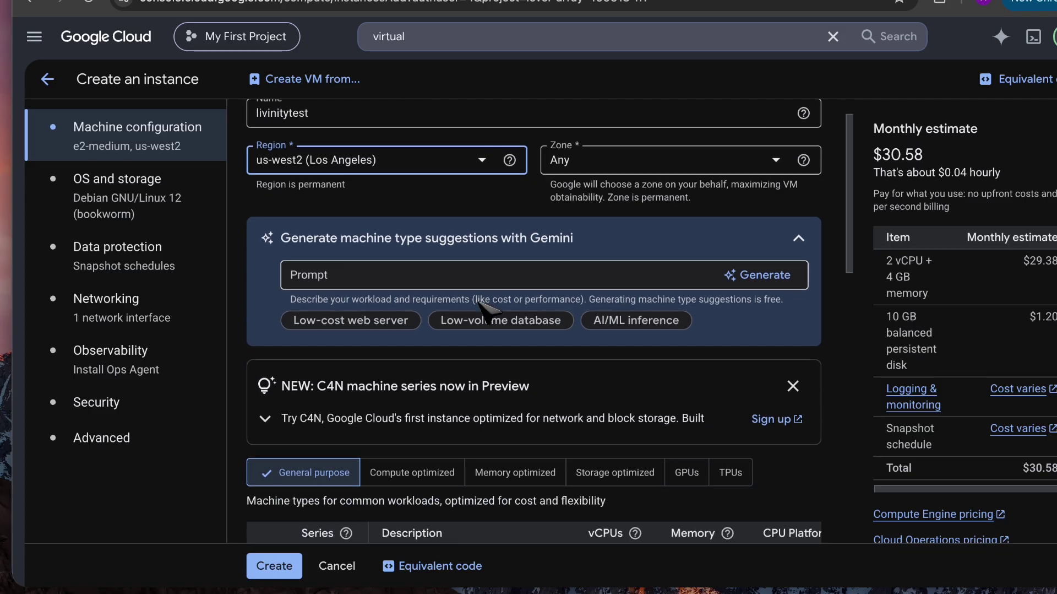
{"action": "scroll", "coordinate": [485, 308], "scroll_direction": "down", "scroll_amount": 2}
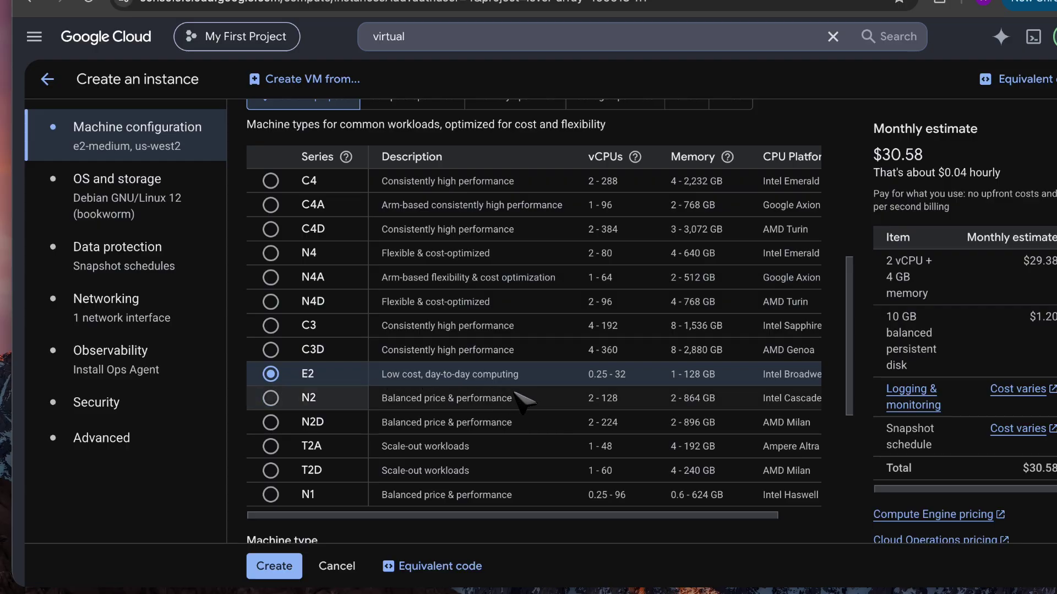
{"action": "scroll", "coordinate": [537, 446], "scroll_direction": "down", "scroll_amount": 3}
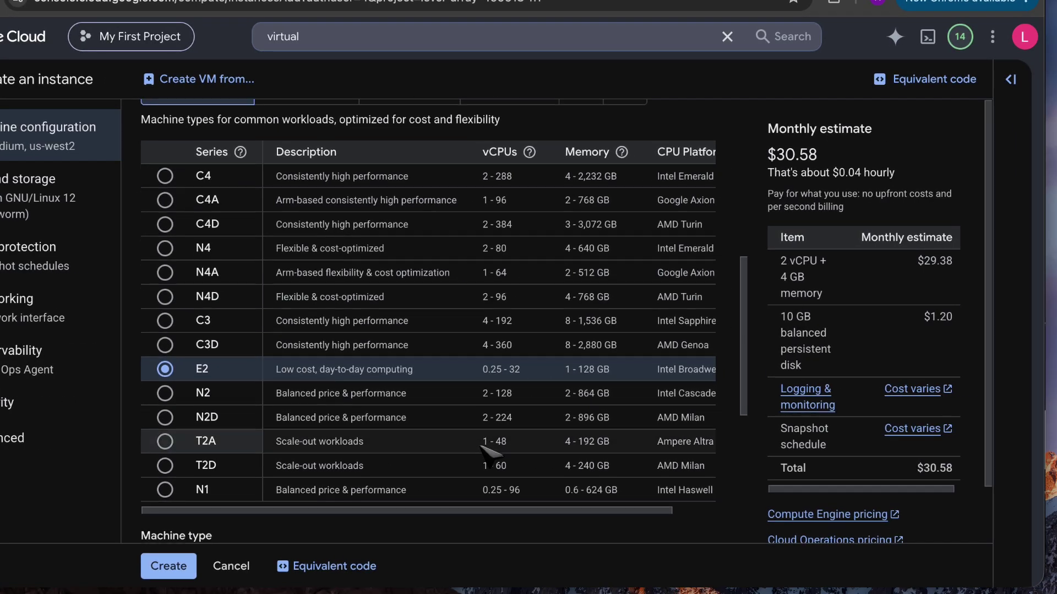
{"action": "scroll", "coordinate": [487, 451], "scroll_direction": "up", "scroll_amount": 2}
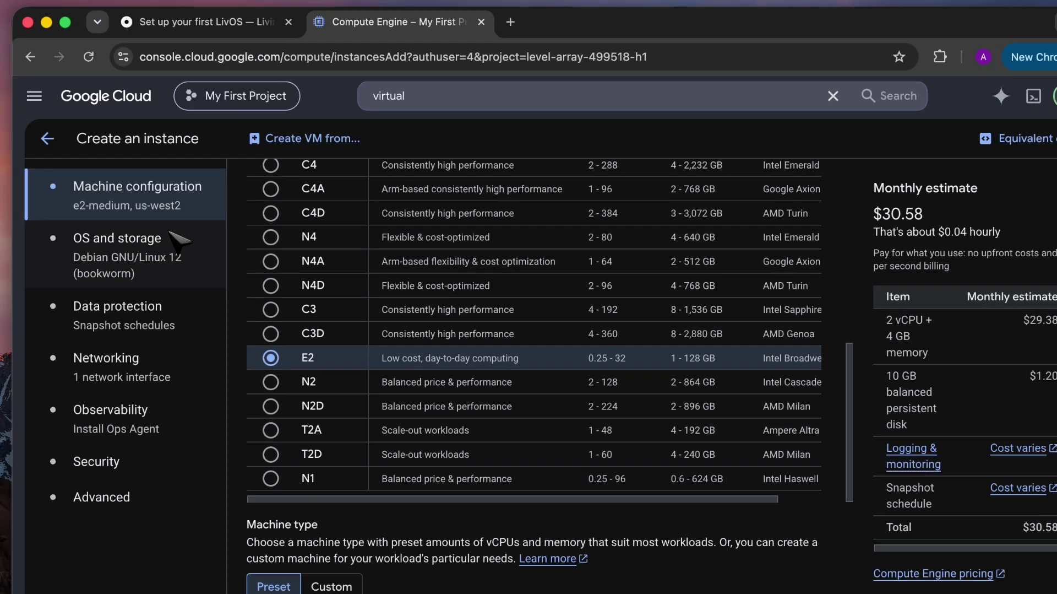
{"action": "left_click", "coordinate": [170, 235]}
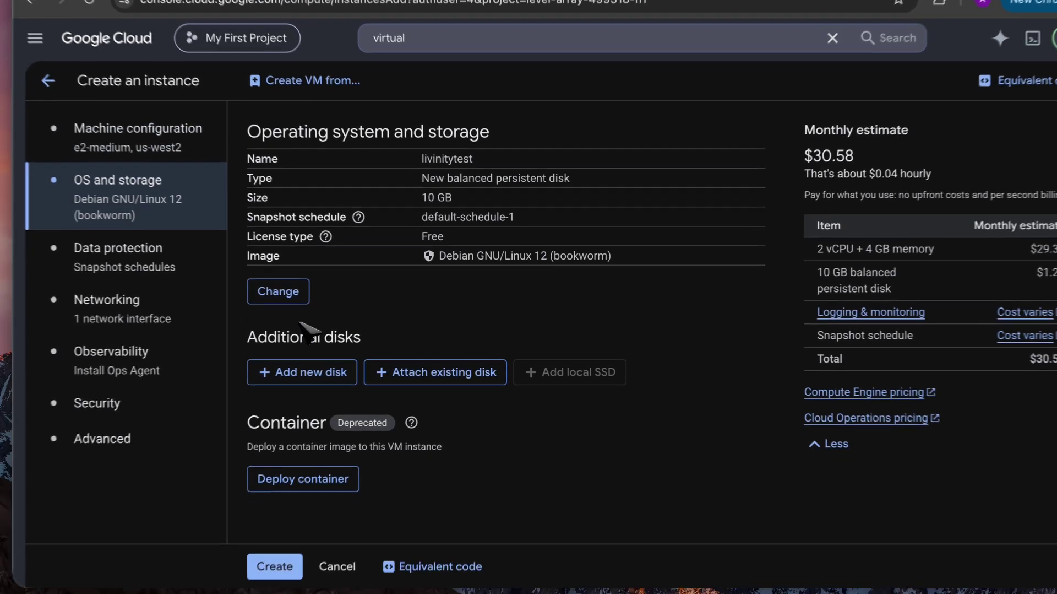
Change the boot disk operating system to Ubuntu.
{"action": "left_click", "coordinate": [287, 299]}
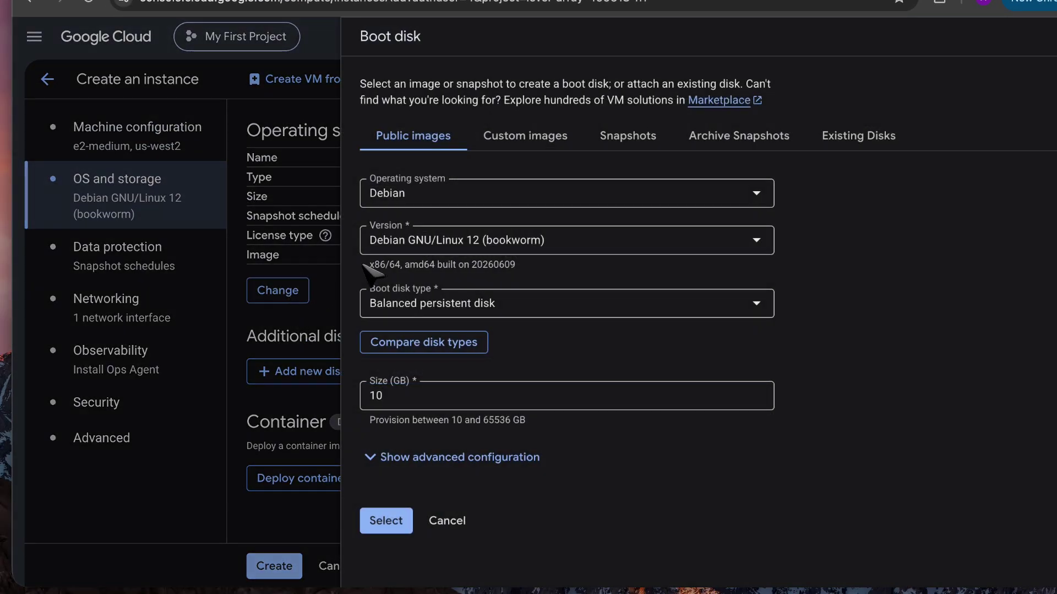
{"action": "left_click", "coordinate": [444, 239]}
{"action": "left_click", "coordinate": [462, 391]}
{"action": "left_click", "coordinate": [479, 218]}
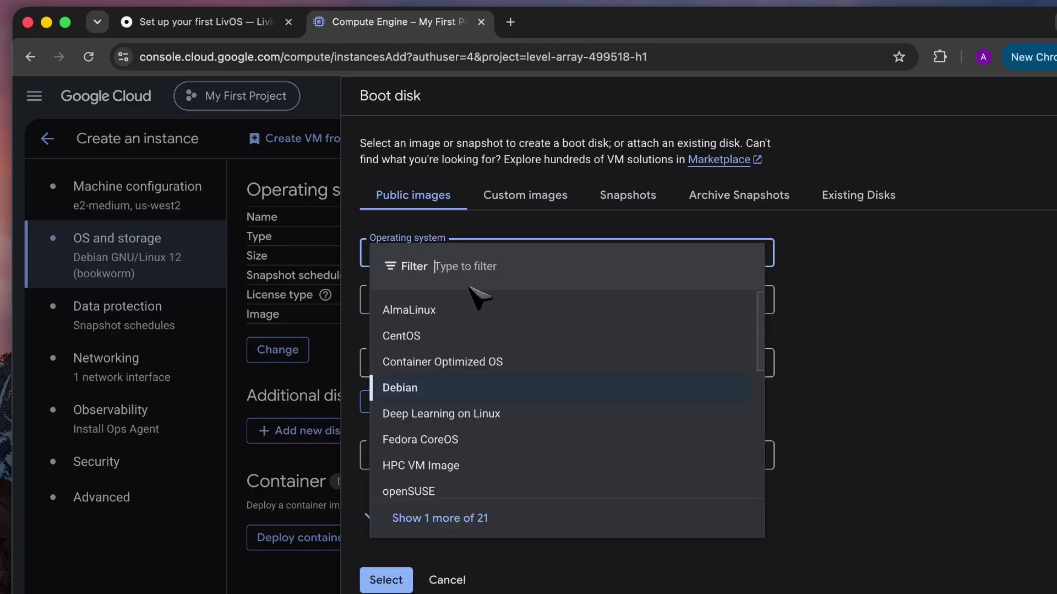
{"action": "scroll", "coordinate": [474, 322], "scroll_direction": "down", "scroll_amount": 3}
{"action": "scroll", "coordinate": [475, 364], "scroll_direction": "down", "scroll_amount": 5}
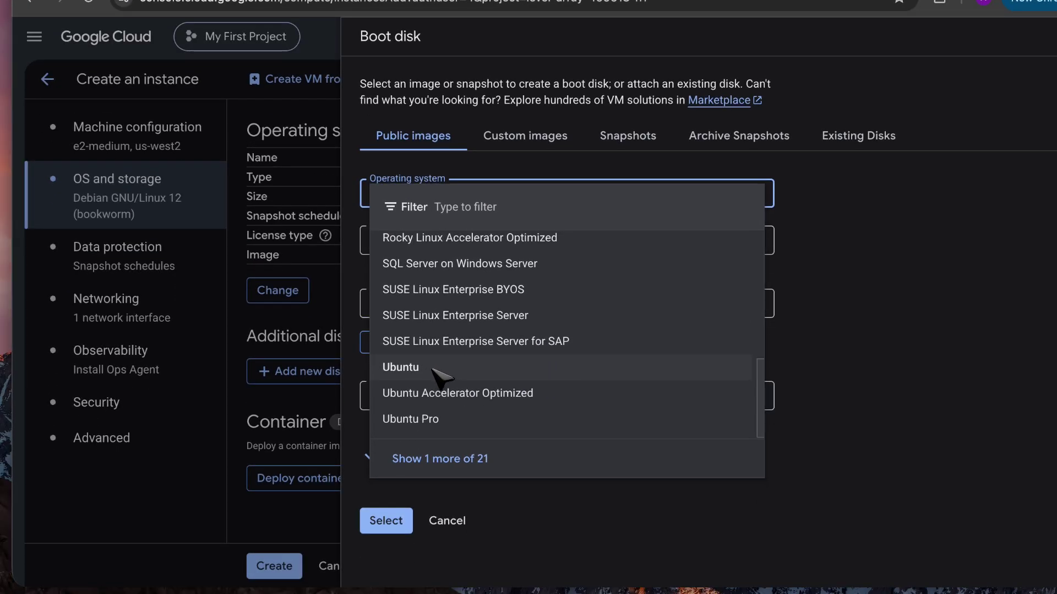
{"action": "left_click", "coordinate": [441, 378]}
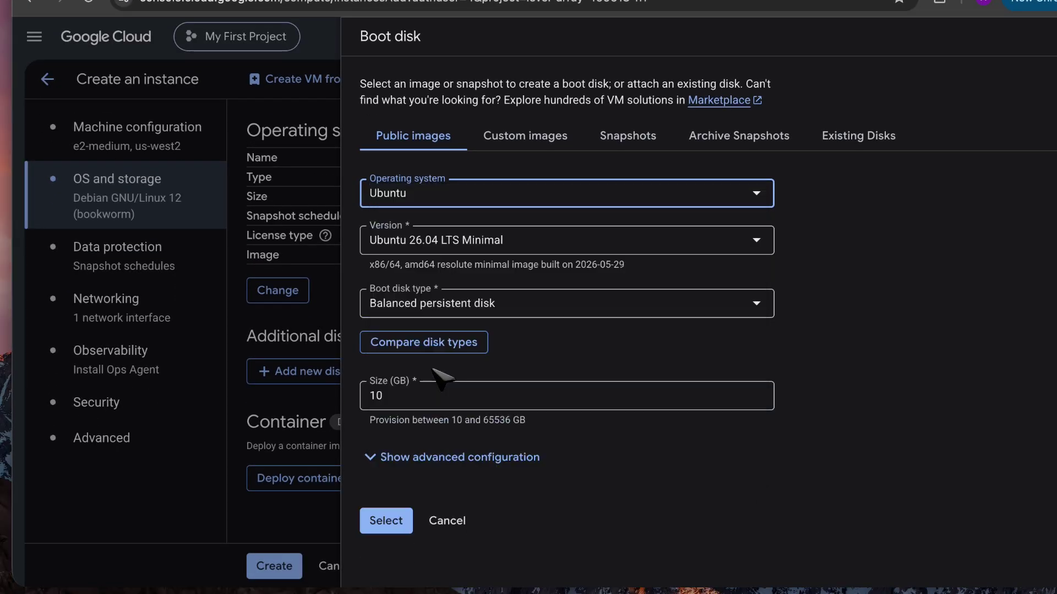
Choose Ubuntu 24.04 LTS Minimal x86/64 with a 100 GB disk and apply it.
{"action": "left_click", "coordinate": [485, 242]}
{"action": "scroll", "coordinate": [488, 402], "scroll_direction": "down", "scroll_amount": 2}
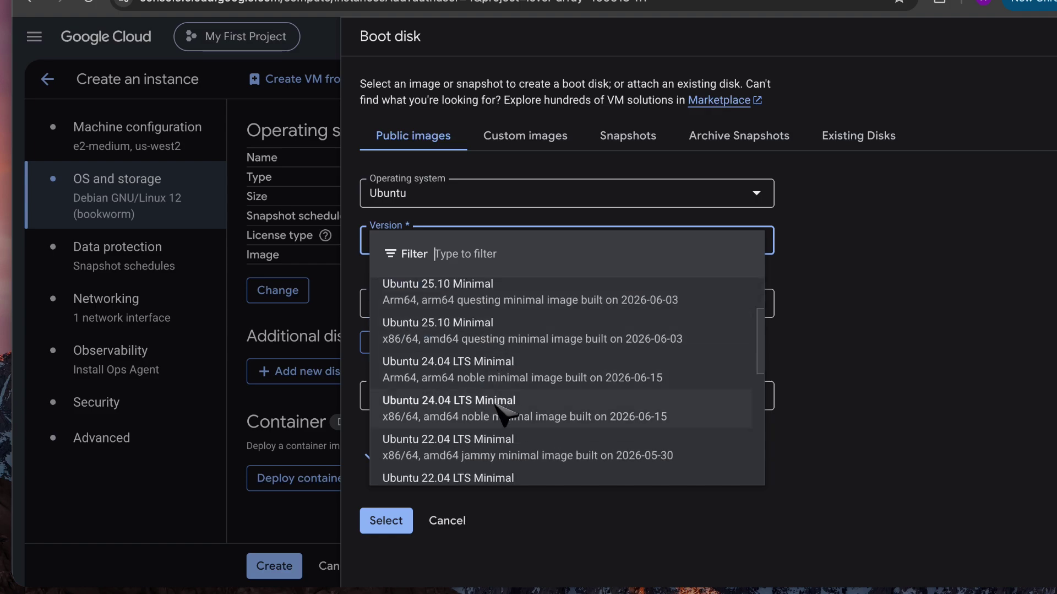
{"action": "left_click", "coordinate": [502, 396]}
{"action": "left_click", "coordinate": [475, 402]}
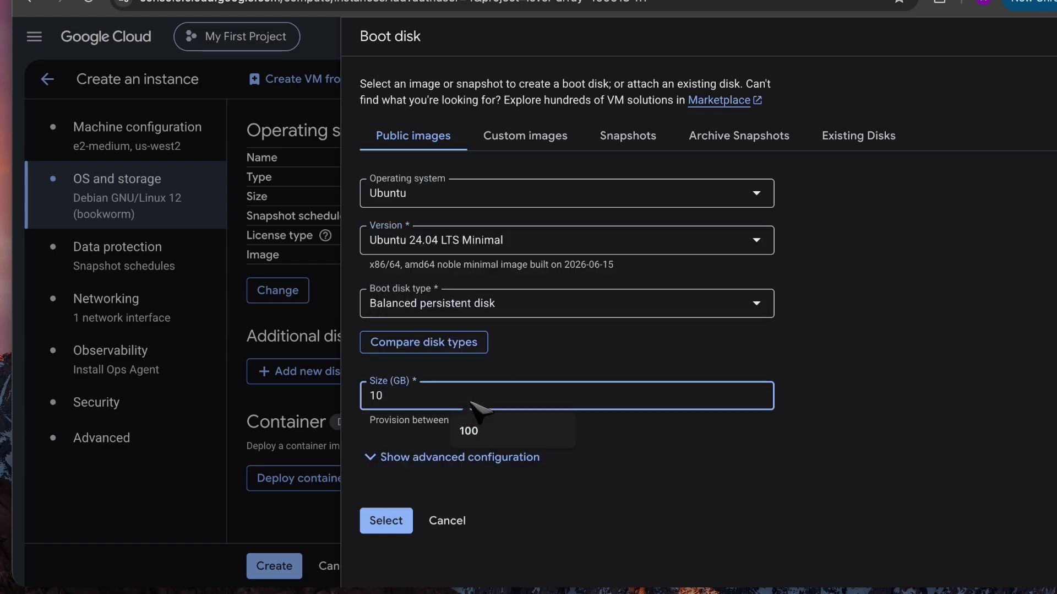
{"action": "type", "text": "0"}
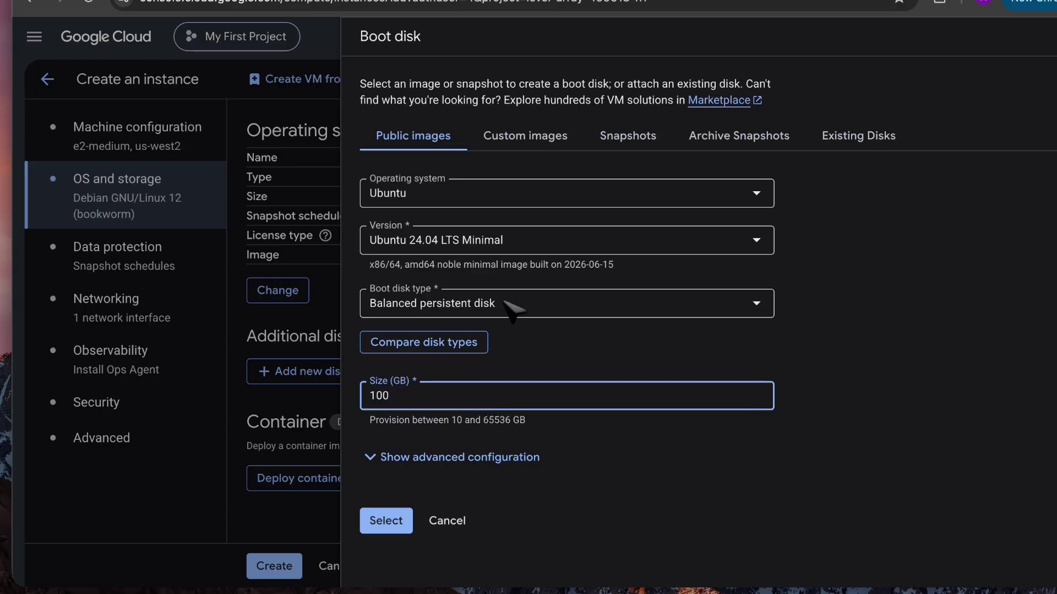
{"action": "left_click", "coordinate": [398, 523]}
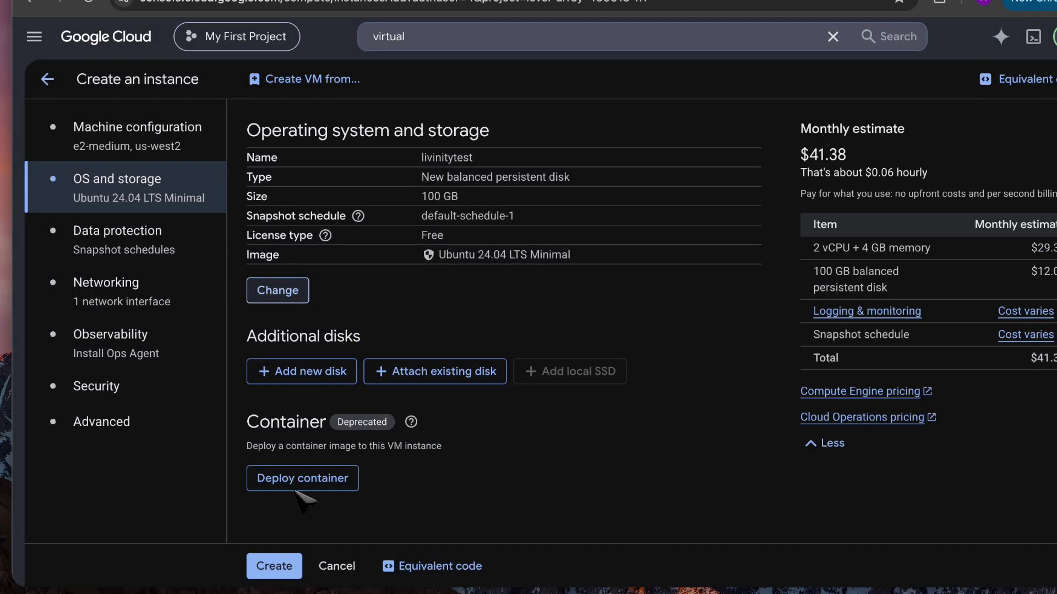
Create the livinitytest VM and wait until it runs in us-west2-c.
{"action": "left_click", "coordinate": [277, 569]}
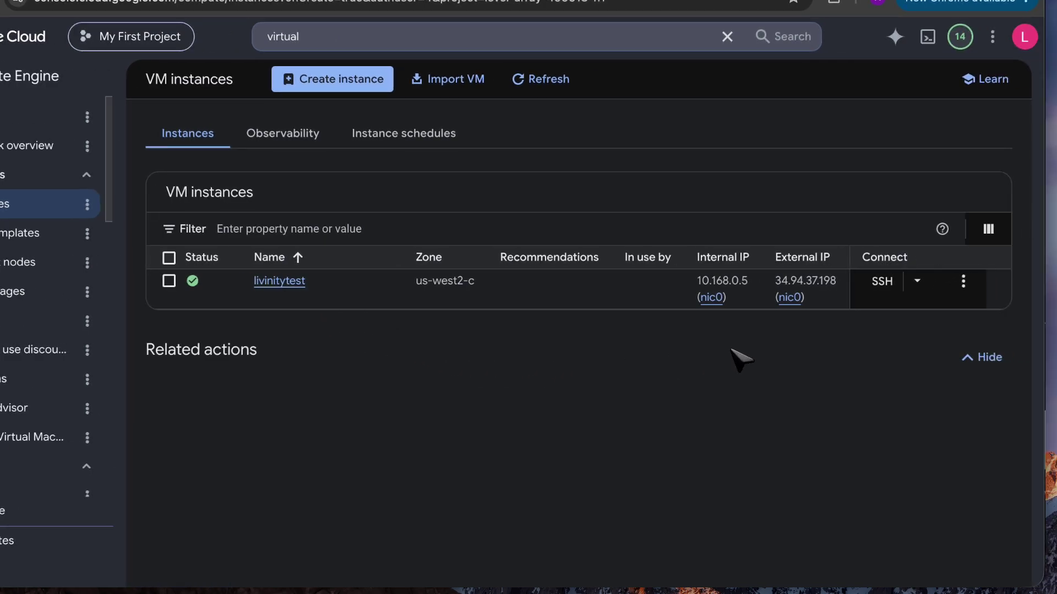
Launch and authorize an SSH-in-browser shell on livinitytest, then go back to the Livinity setup tab.
{"action": "left_click", "coordinate": [884, 282]}
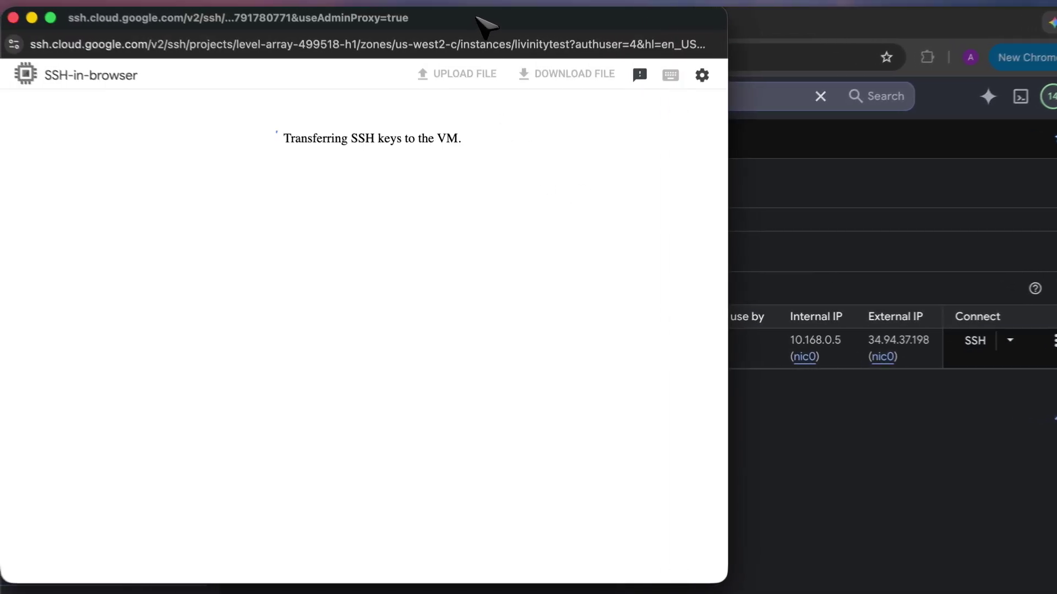
{"action": "left_click_drag", "start_coordinate": [485, 26], "coordinate": [725, 44]}
{"action": "left_click_drag", "start_coordinate": [630, 44], "coordinate": [682, 47]}
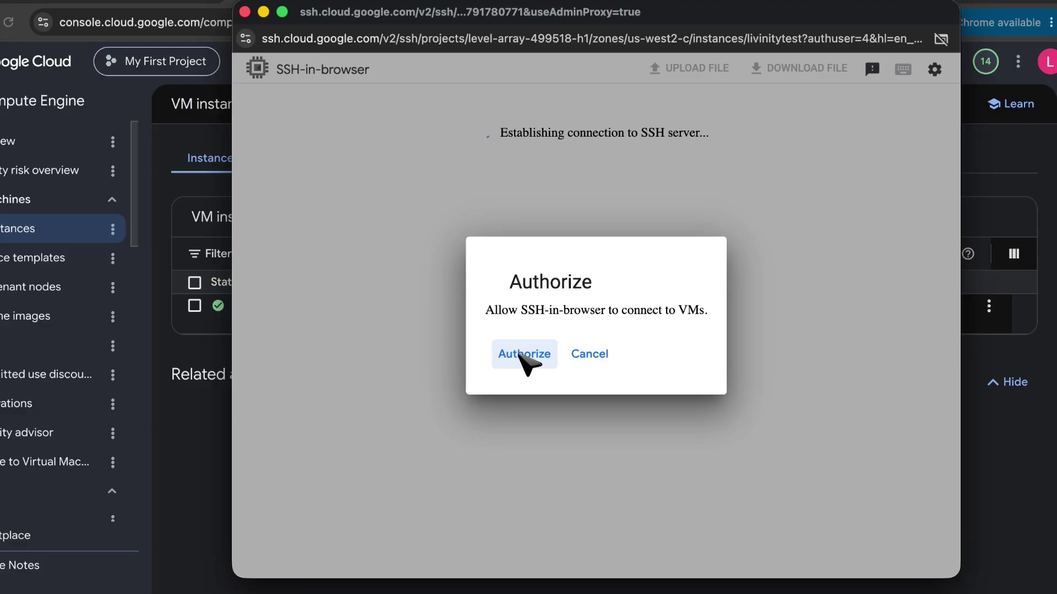
{"action": "left_click", "coordinate": [523, 352]}
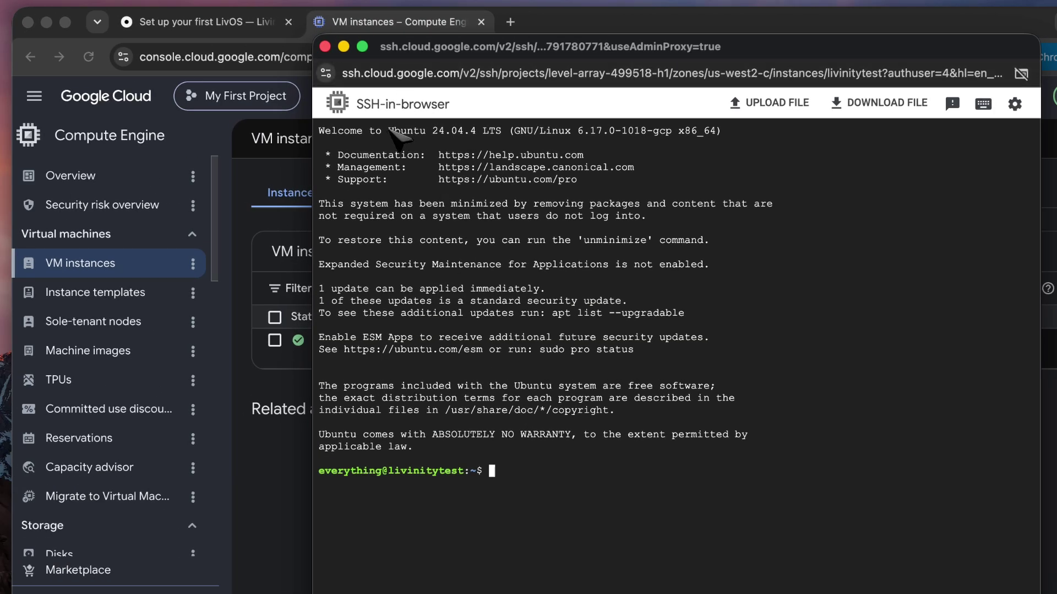
{"action": "left_click", "coordinate": [237, 23]}
{"action": "left_click", "coordinate": [237, 23]}
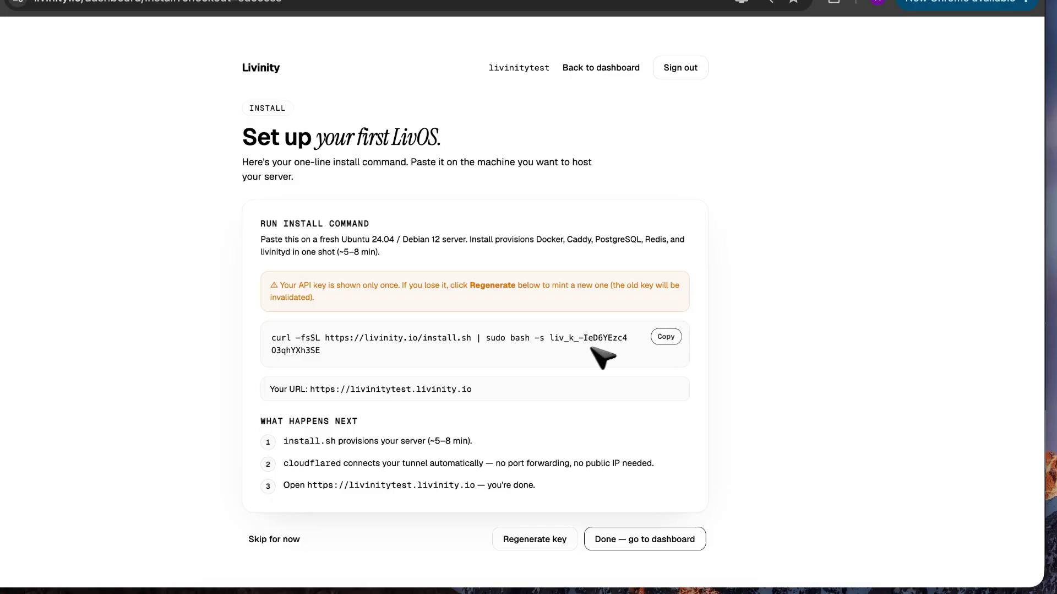
Copy the LivOS install command, paste it into the SSH terminal, and return to the setup page.
{"action": "left_click", "coordinate": [266, 337]}
{"action": "key", "text": "super+c"}
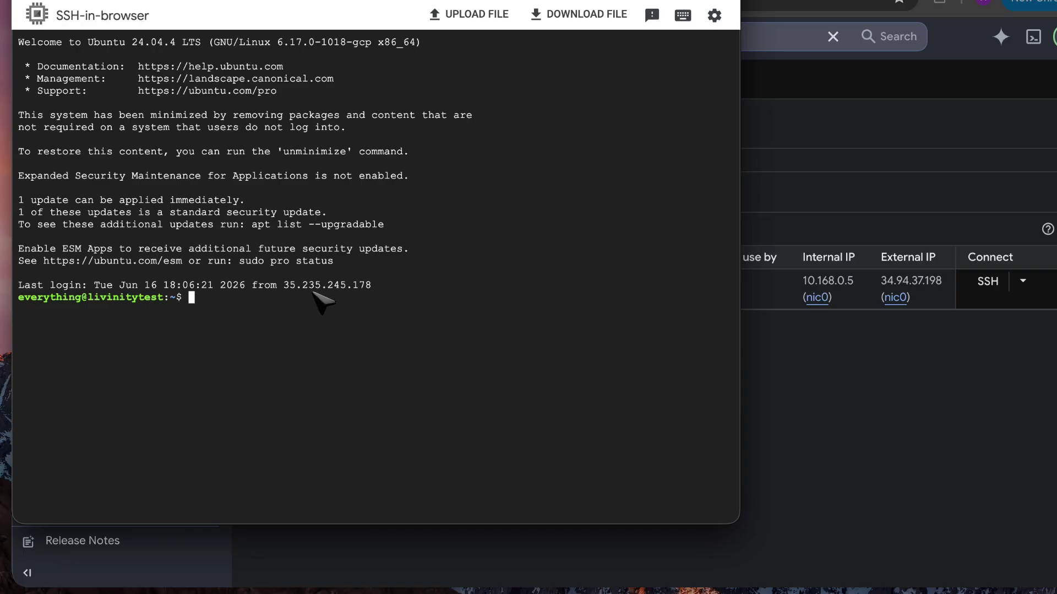
{"action": "left_click_drag", "start_coordinate": [370, 19], "coordinate": [548, 54]}
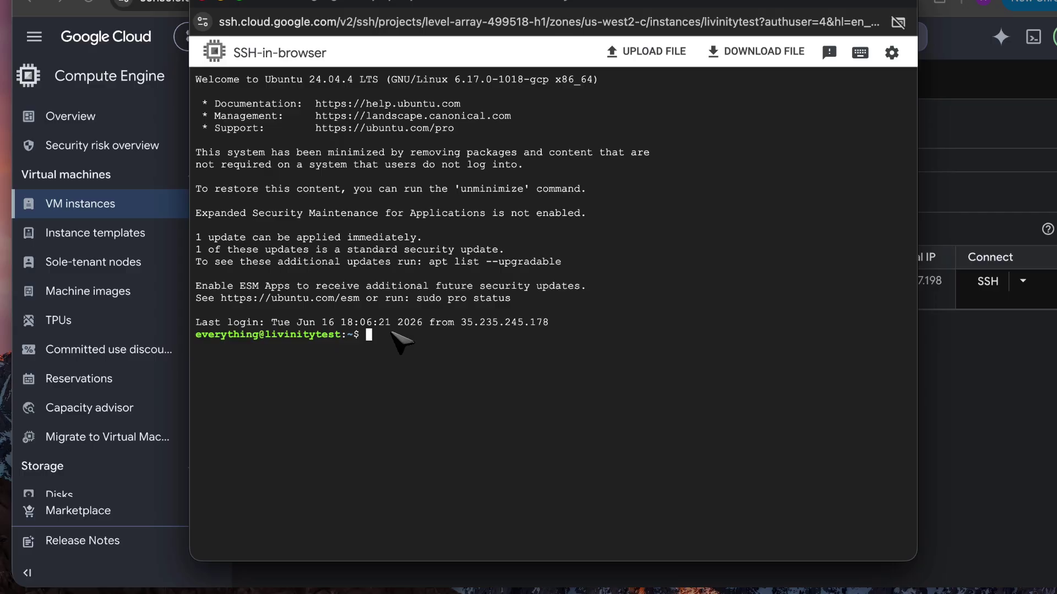
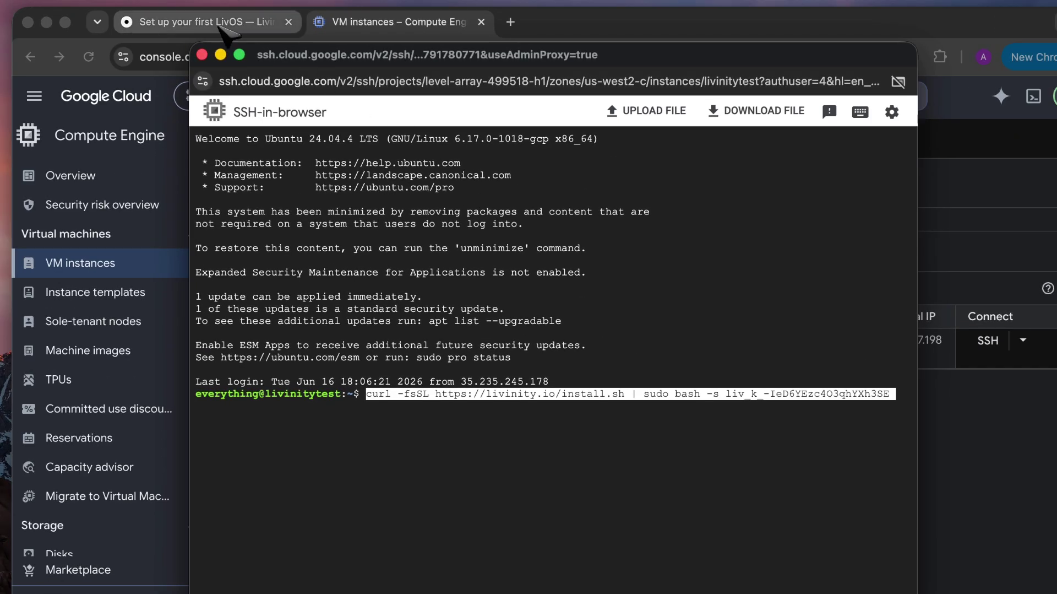
{"action": "left_click", "coordinate": [218, 24]}
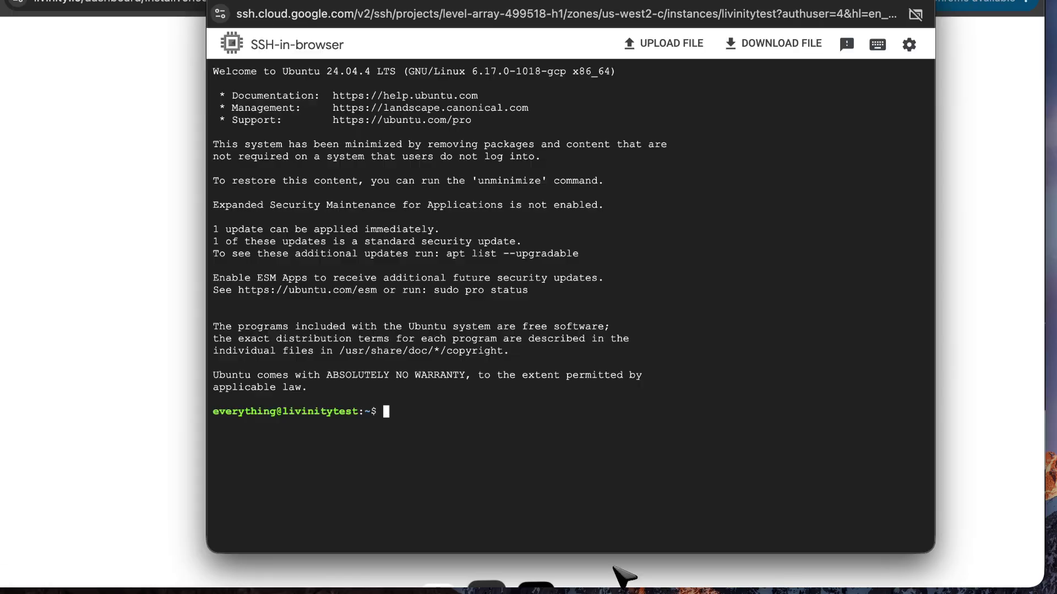
Paste and run the curl install command until LivOS reports install COMPLETE.
{"action": "key", "text": "super+v"}
{"action": "key", "text": "Return"}
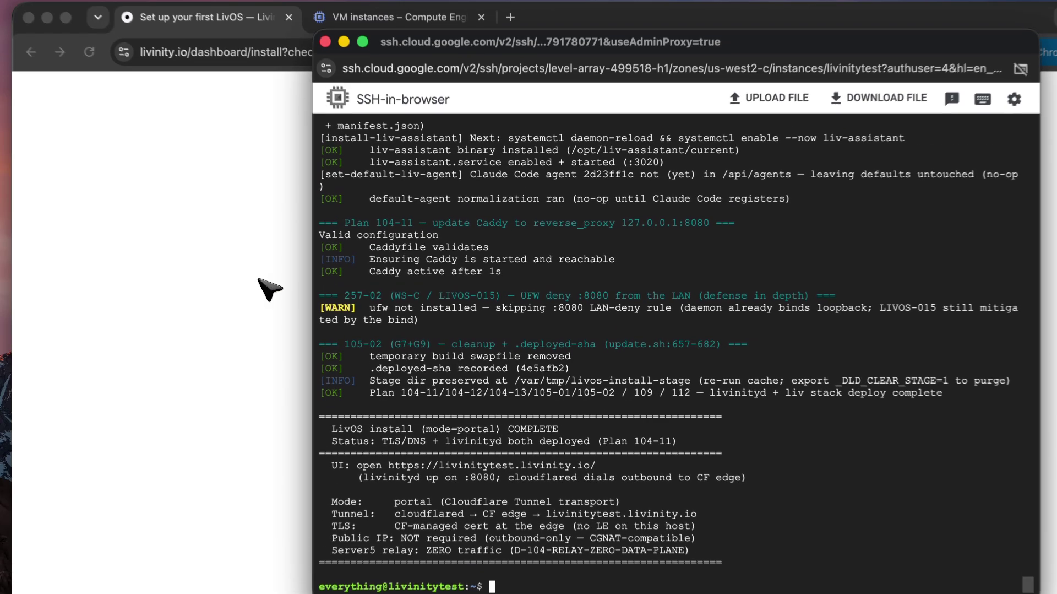
Open the new server URL livinitytest.livinity.io from the install page in a new tab.
{"action": "left_click", "coordinate": [226, 213]}
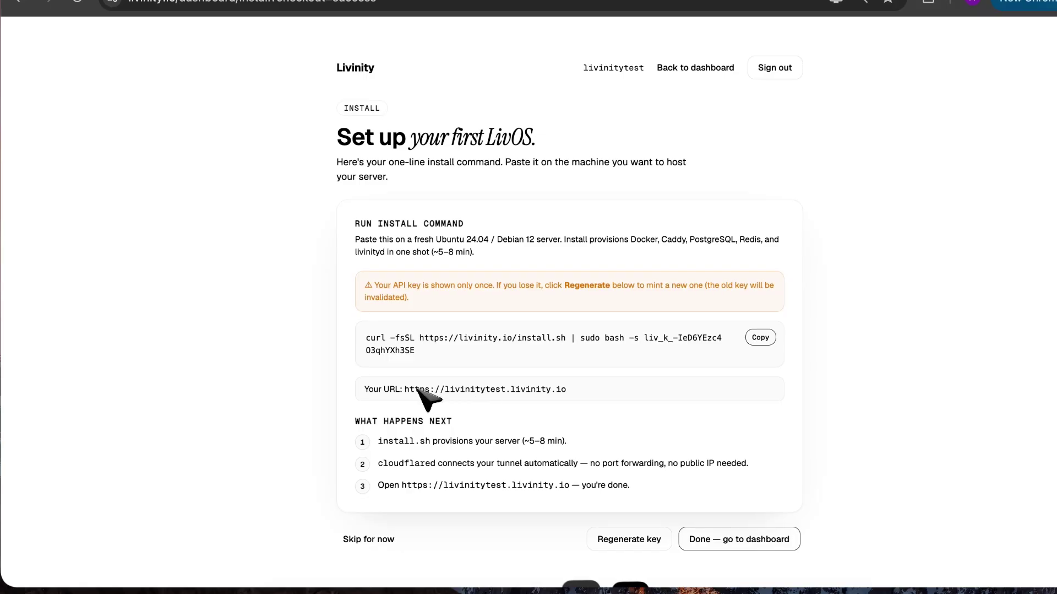
{"action": "left_click", "coordinate": [556, 388]}
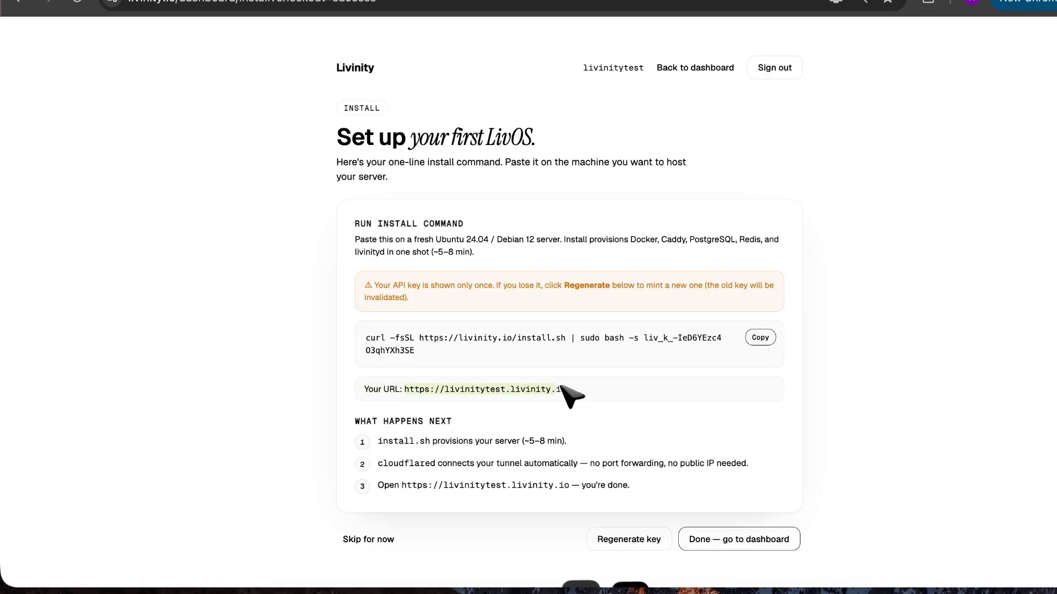
{"action": "left_click_drag", "start_coordinate": [565, 389], "coordinate": [506, 0]}
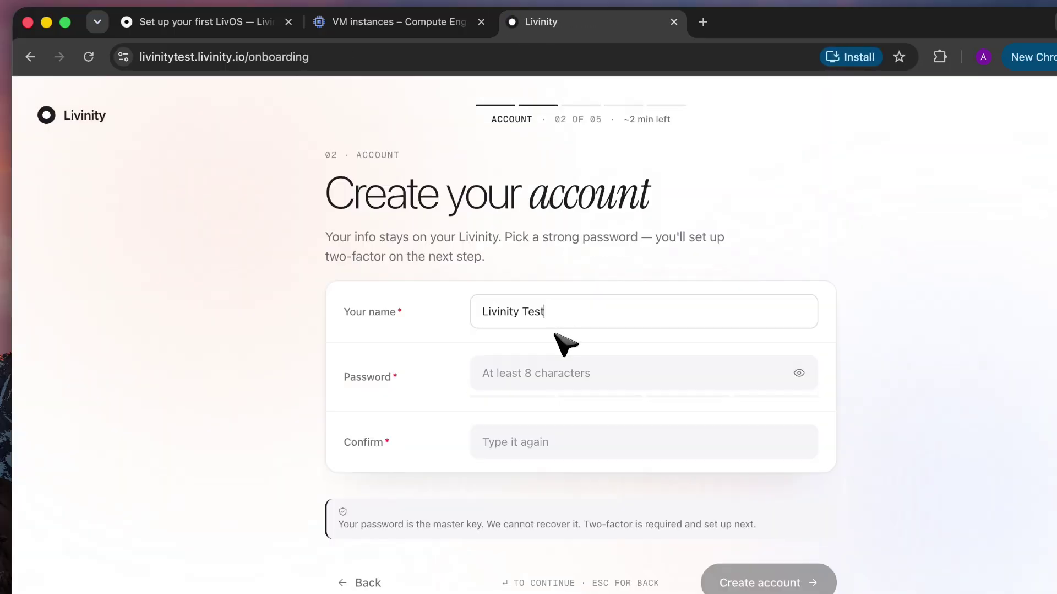
Create the owner account by entering and confirming a password.
{"action": "left_click", "coordinate": [551, 368]}
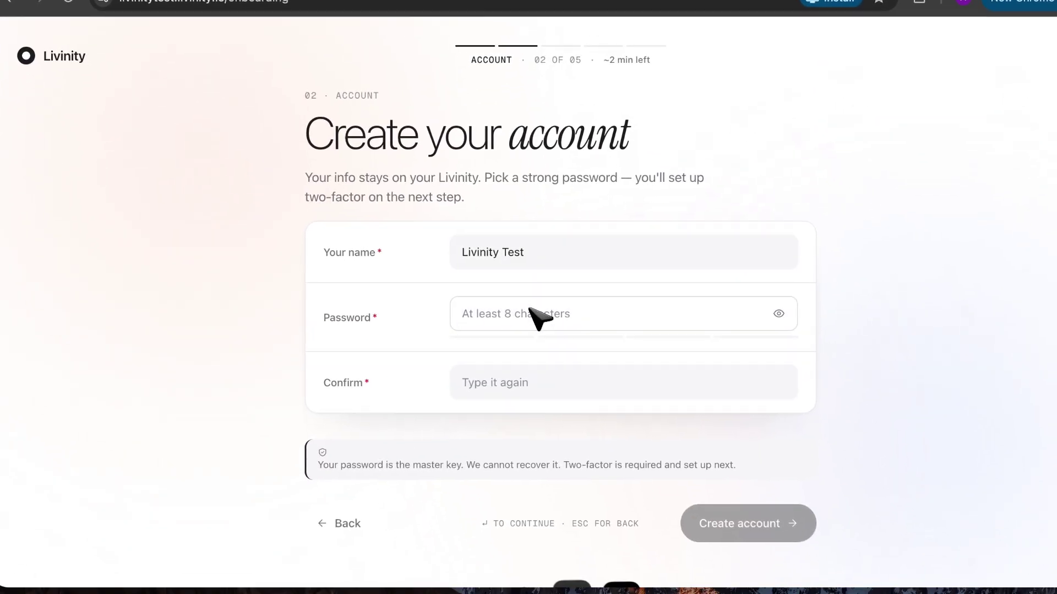
{"action": "type", "text": "•••••••"}
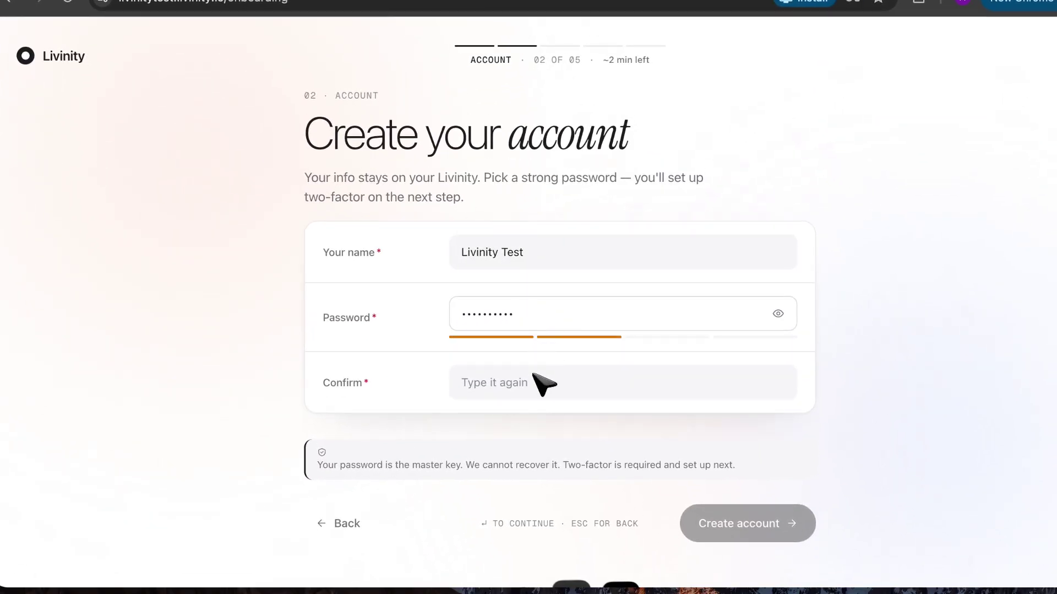
{"action": "left_click", "coordinate": [536, 380]}
{"action": "type", "text": "•••"}
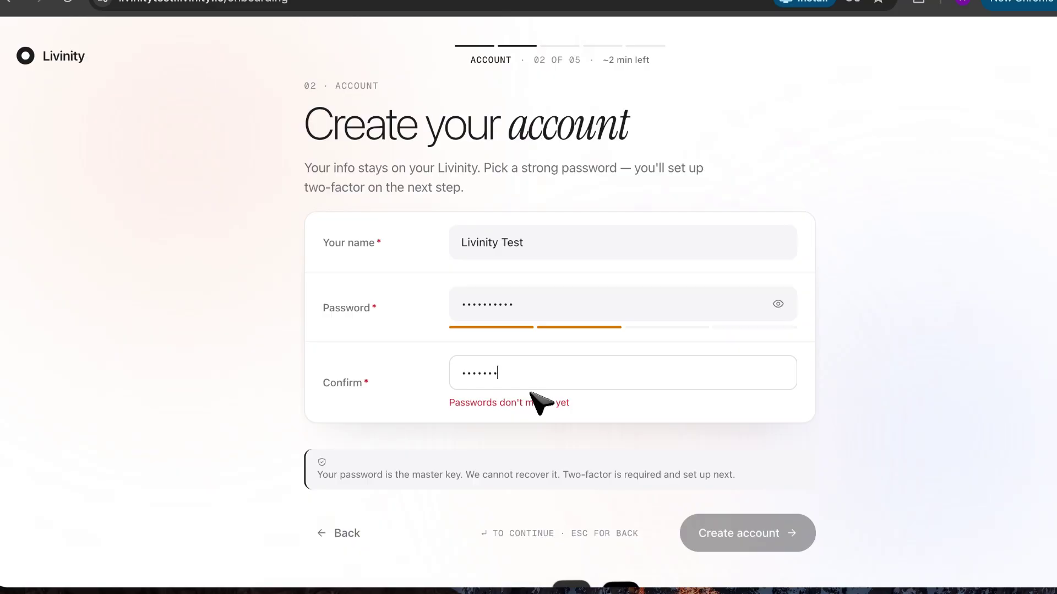
{"action": "type", "text": "••••••••"}
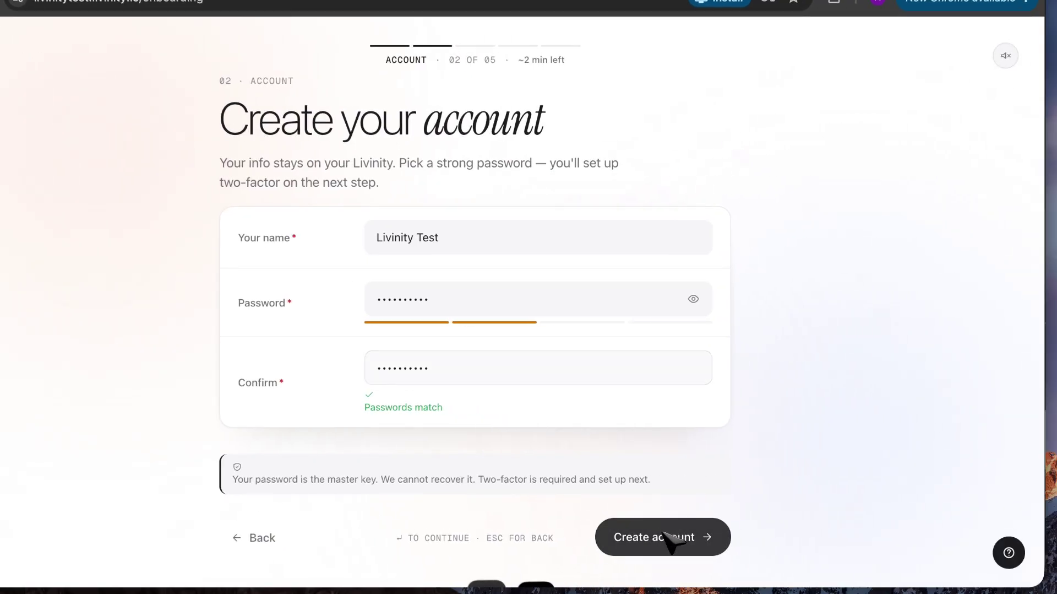
{"action": "left_click", "coordinate": [748, 529]}
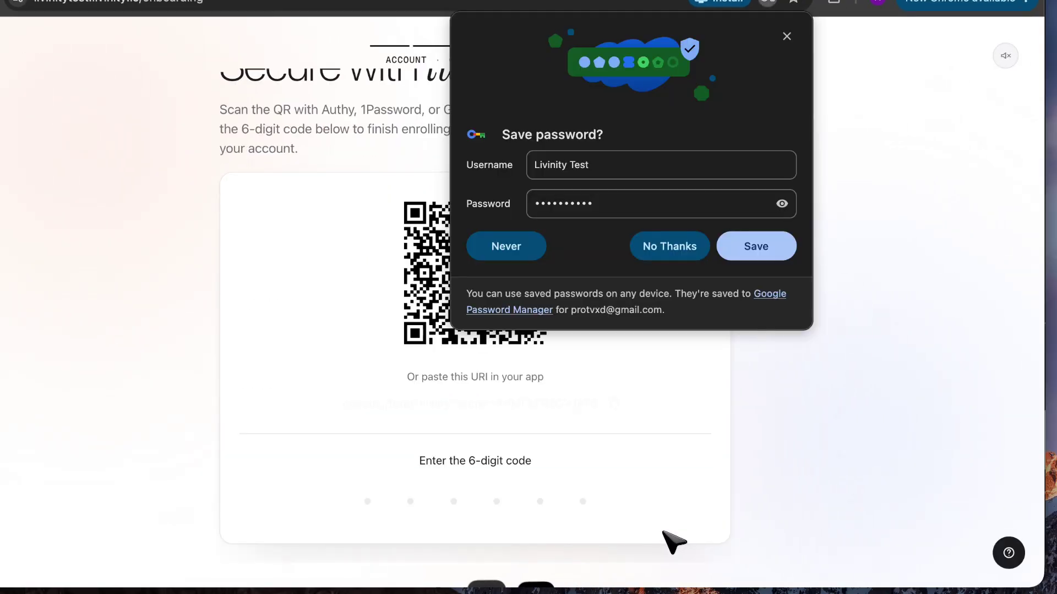
Decline saving the browser password, enter the six-digit authenticator code, and scroll to the Fluid wallpaper.
{"action": "left_click", "coordinate": [669, 246]}
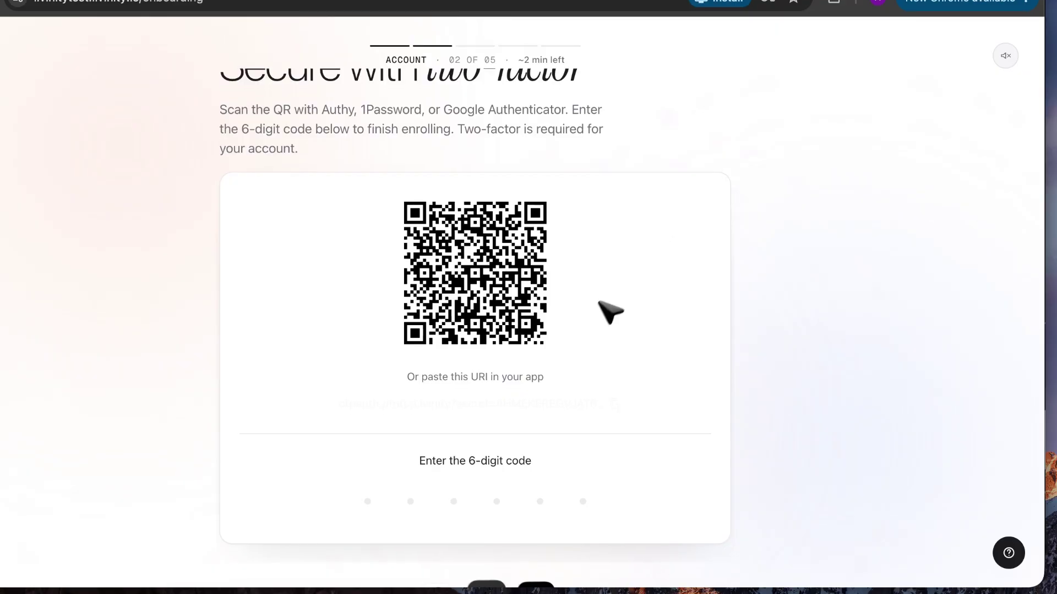
{"action": "left_click", "coordinate": [380, 499]}
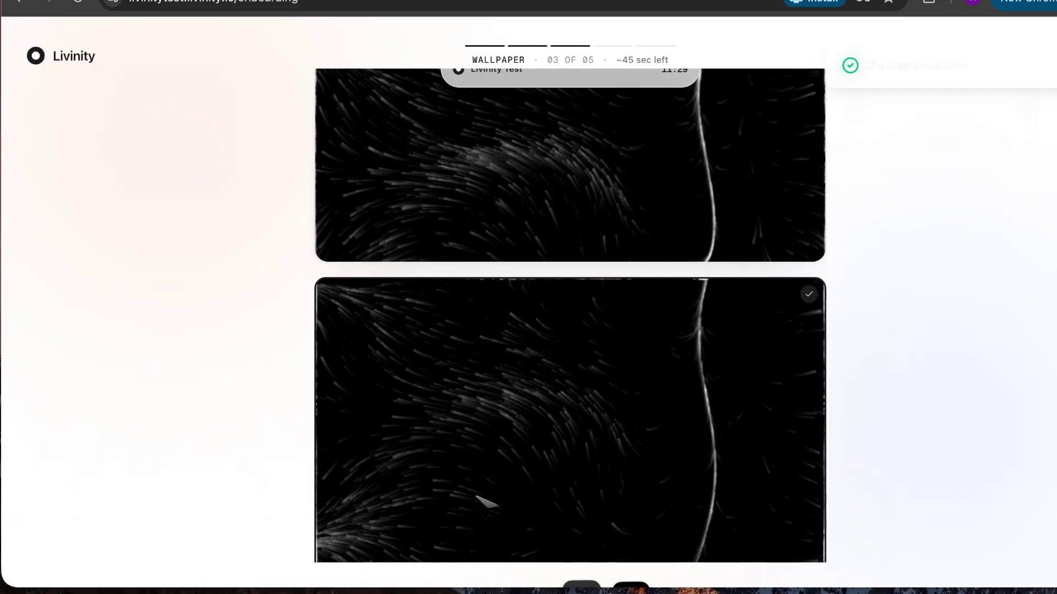
{"action": "scroll", "coordinate": [630, 485], "scroll_direction": "down", "scroll_amount": 3}
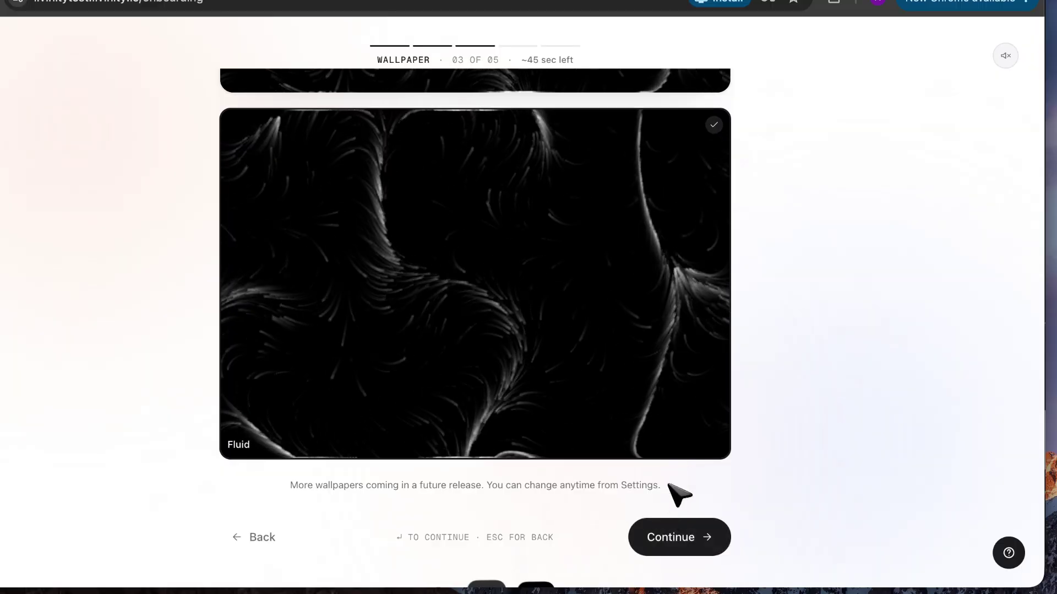
Continue past the wallpaper, then set the country to United States and state to California.
{"action": "left_click", "coordinate": [683, 543]}
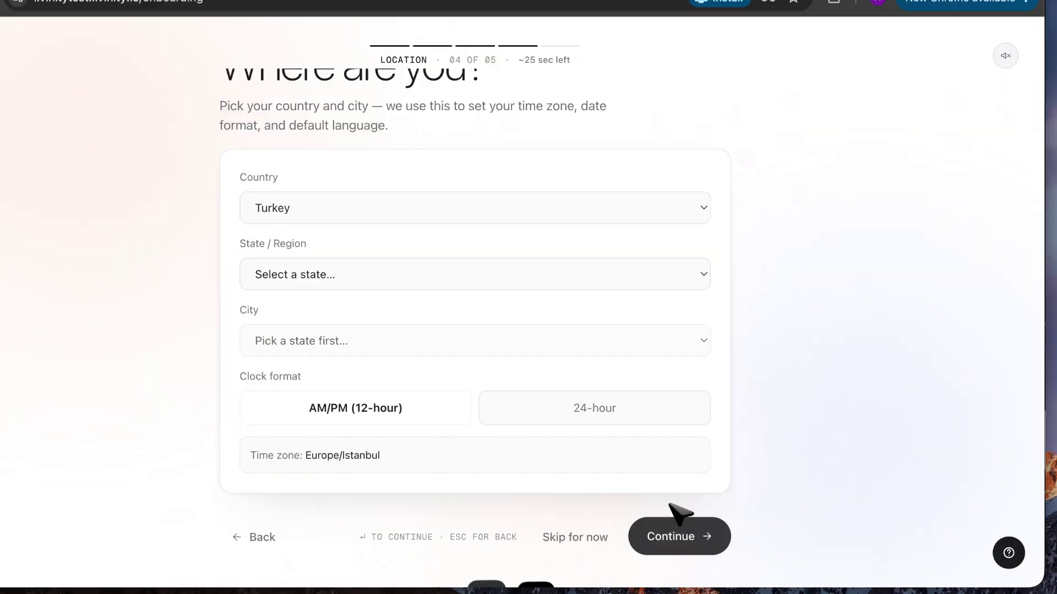
{"action": "left_click", "coordinate": [618, 207]}
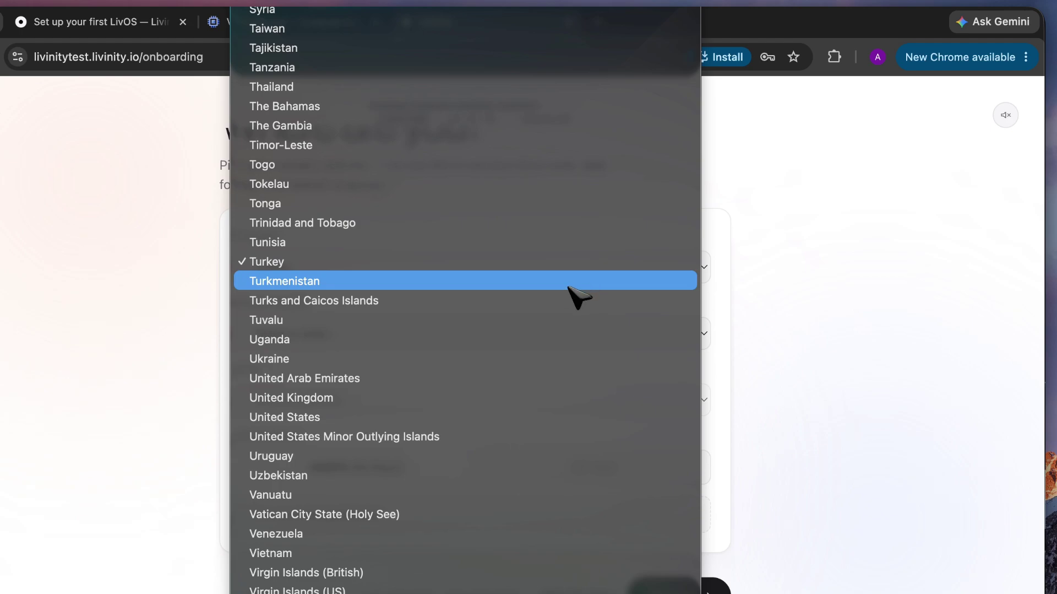
{"action": "type", "text": "un"}
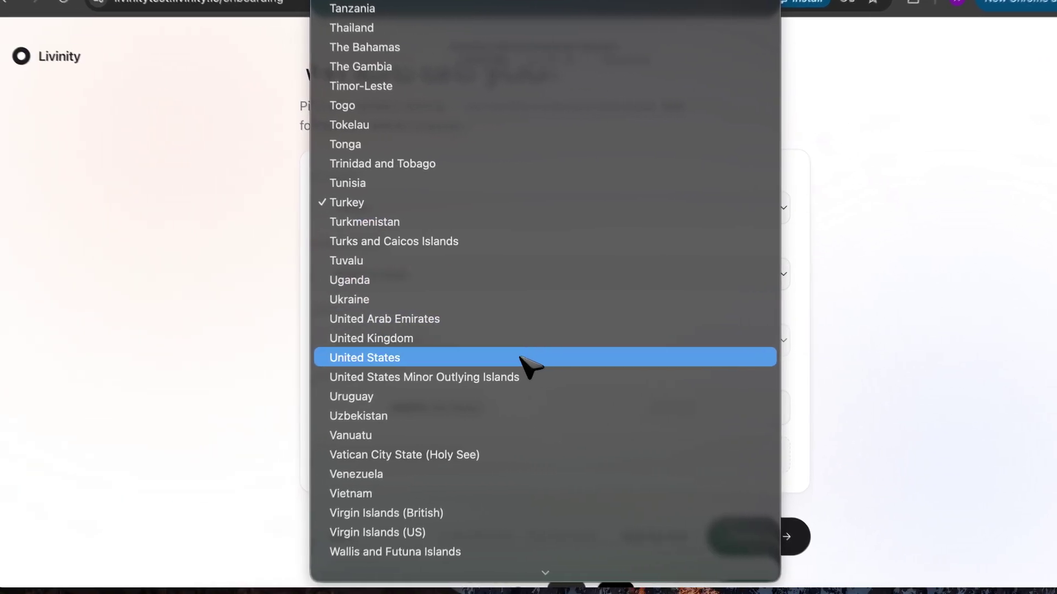
{"action": "left_click", "coordinate": [452, 417]}
{"action": "left_click", "coordinate": [515, 330]}
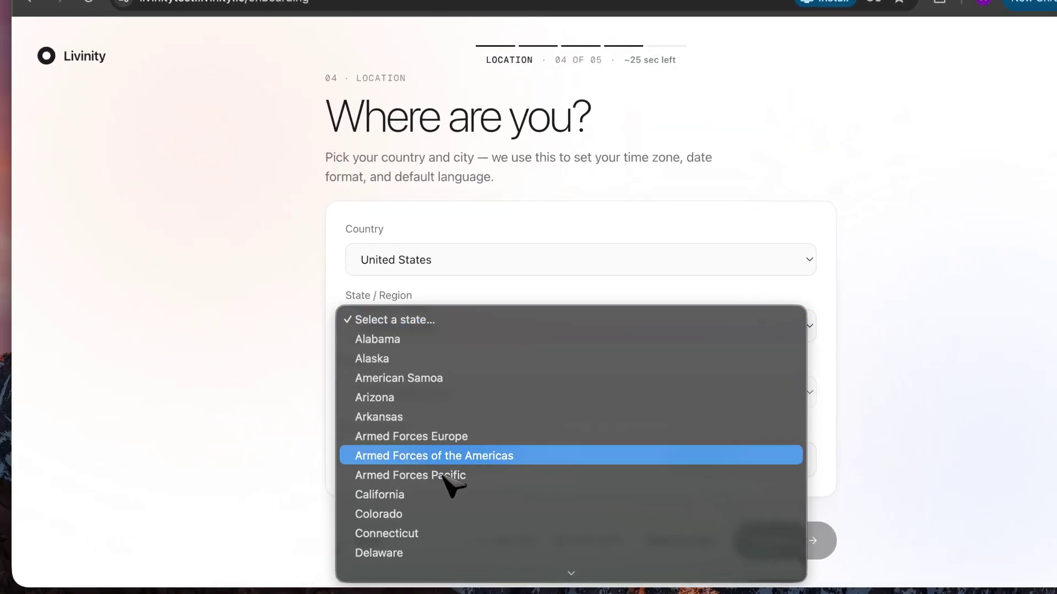
{"action": "left_click", "coordinate": [451, 494]}
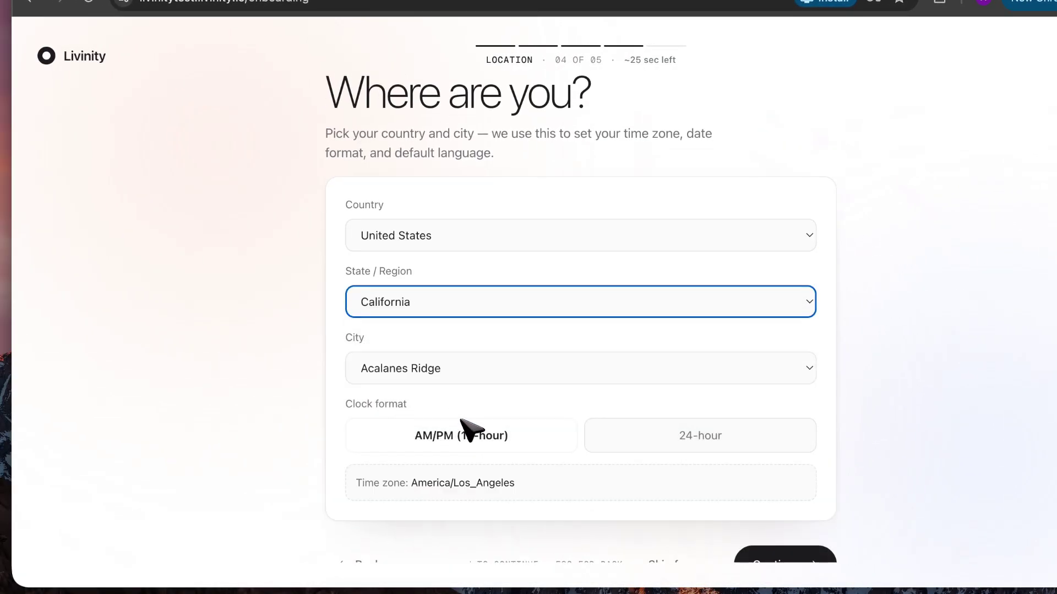
Choose San Francisco as the city and continue to the final step.
{"action": "left_click", "coordinate": [493, 382]}
{"action": "type", "text": "sac"}
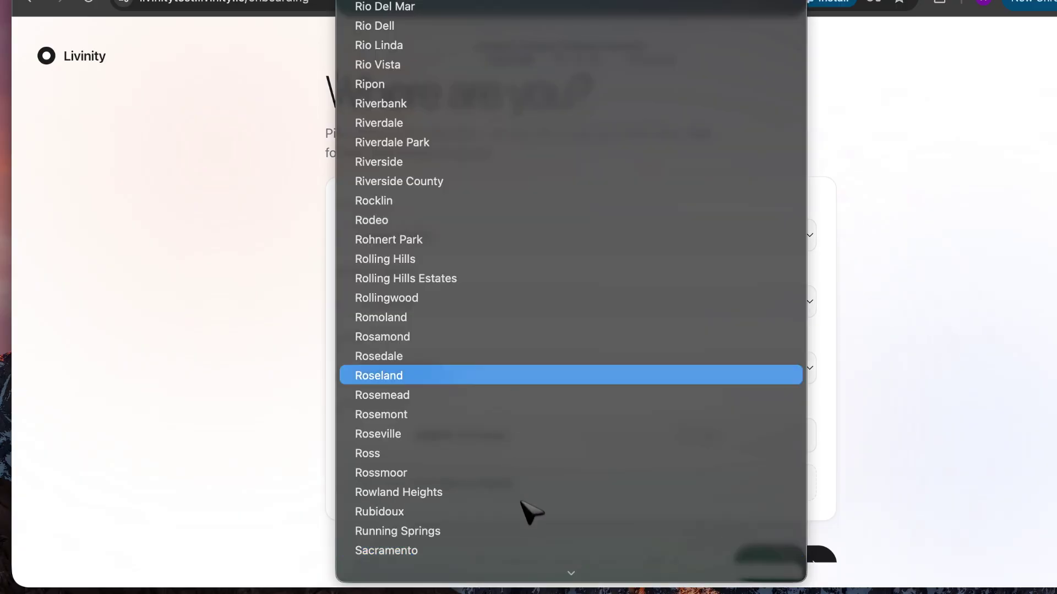
{"action": "mouse_move", "coordinate": [564, 567]}
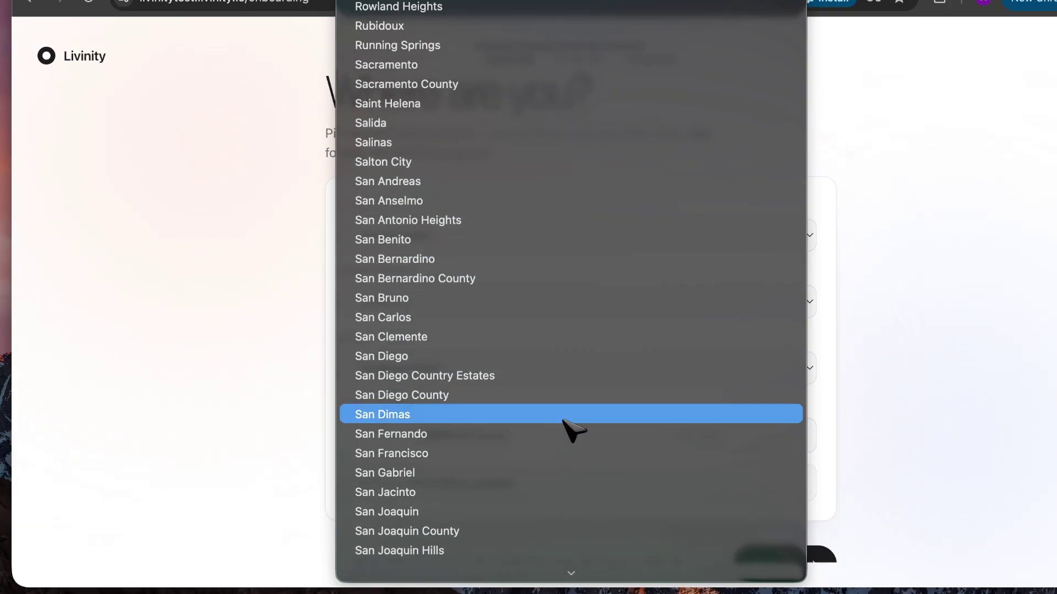
{"action": "left_click", "coordinate": [551, 447]}
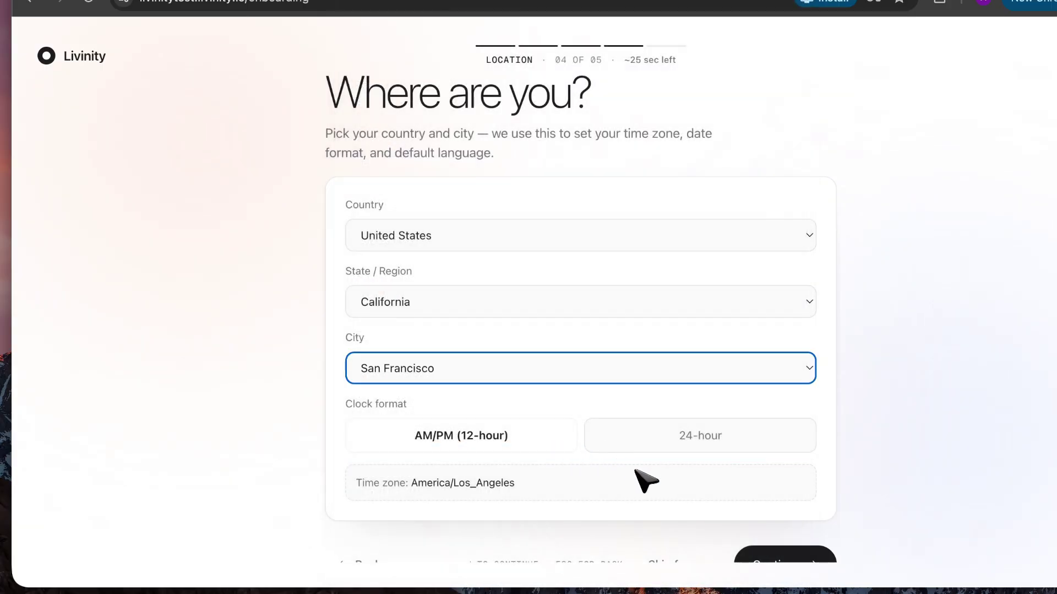
{"action": "scroll", "coordinate": [653, 486], "scroll_direction": "down", "scroll_amount": 1}
{"action": "left_click", "coordinate": [788, 551]}
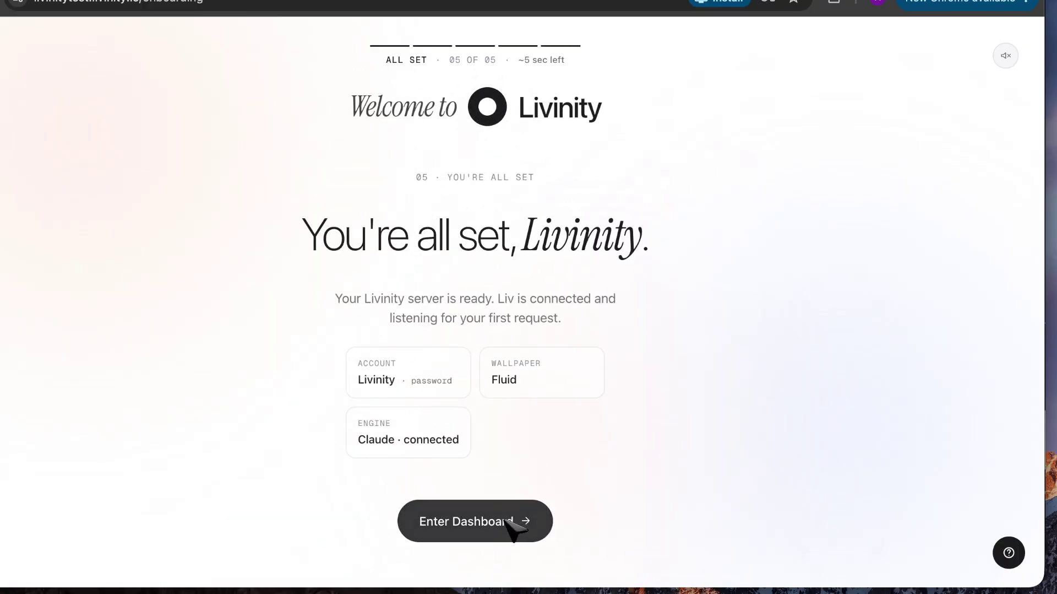
Enter the Livinity dashboard and choose Later on the New update available notice.
{"action": "left_click", "coordinate": [505, 519]}
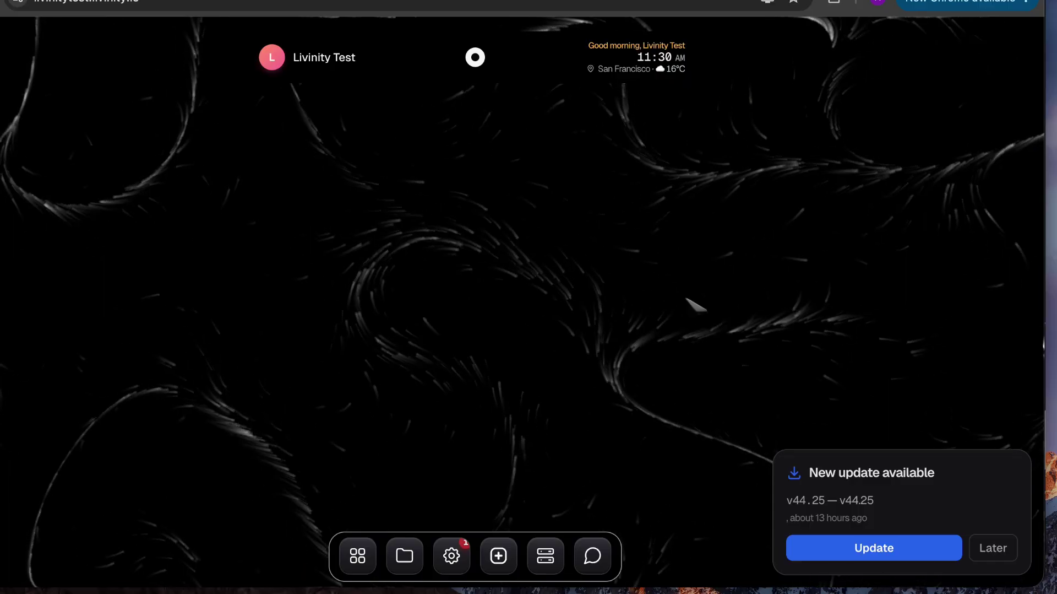
{"action": "left_click", "coordinate": [1009, 552]}
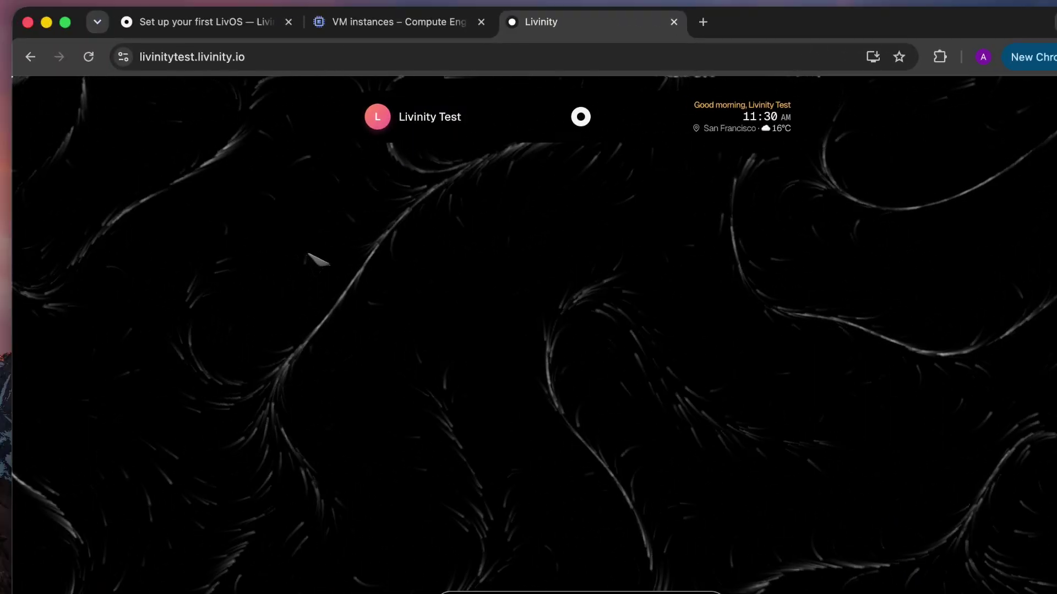
{"action": "mouse_move", "coordinate": [548, 118]}
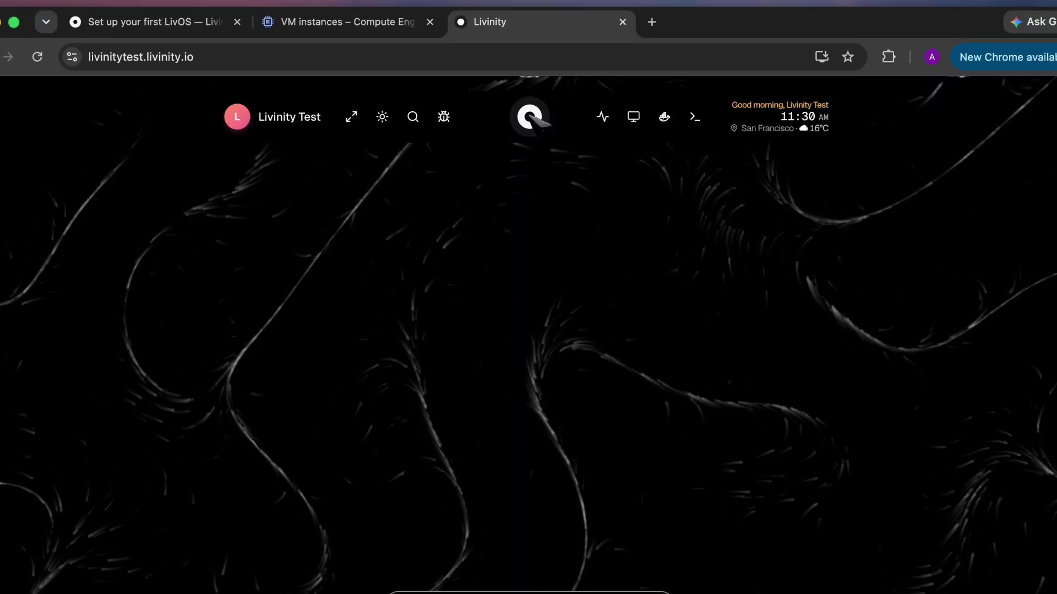